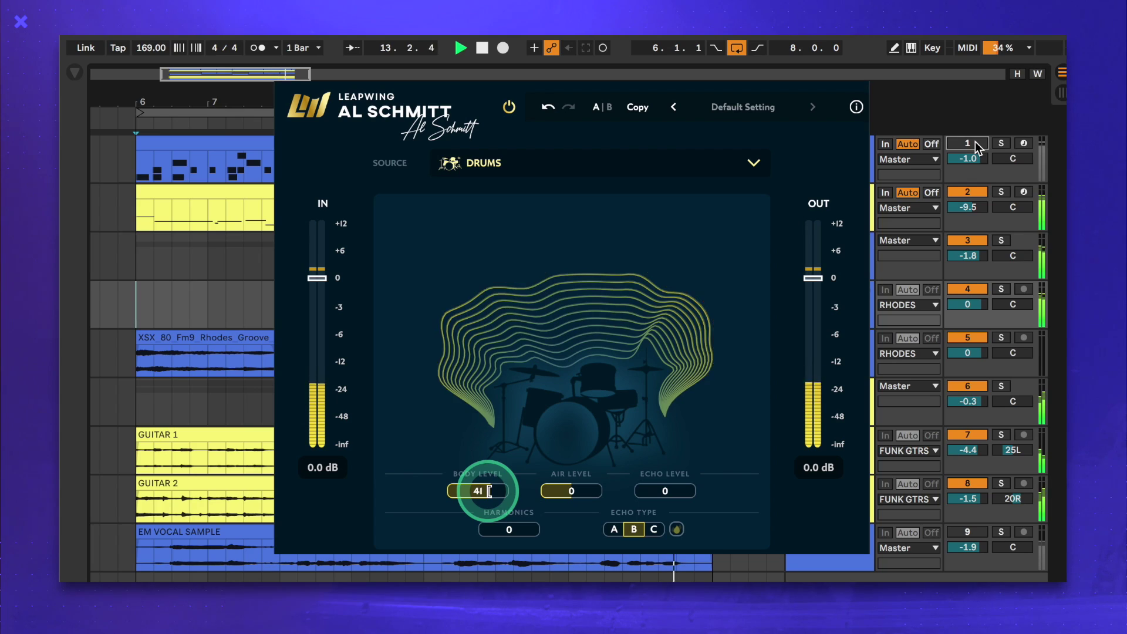
Step: Unmute track 1, raise the Air Level for the drums source, and open the list of sources in the plug-in
click(975, 145)
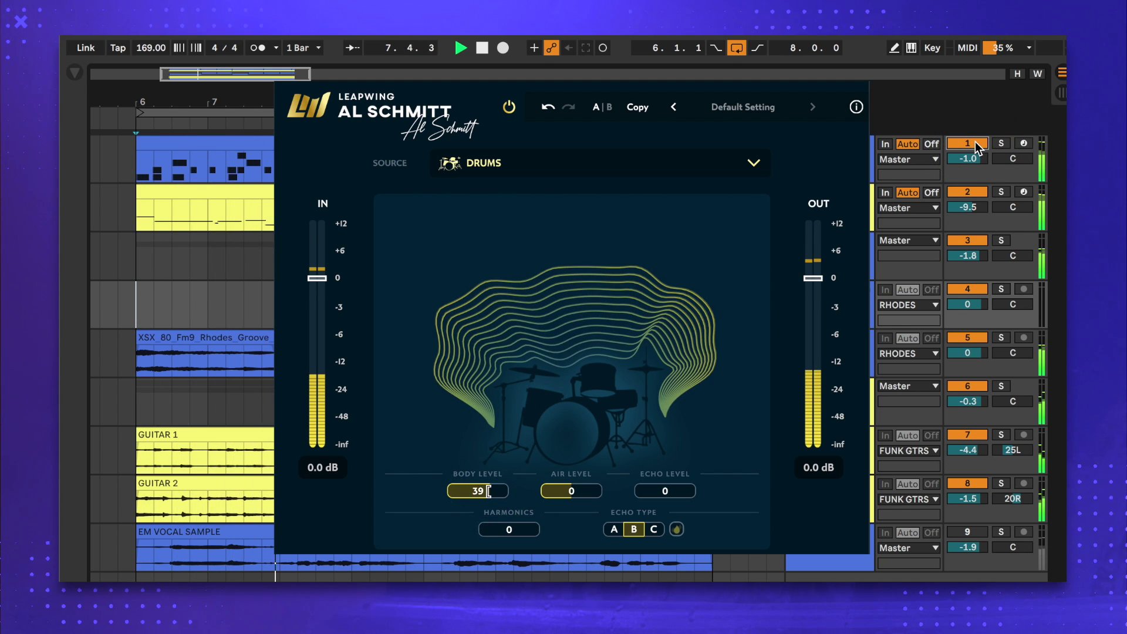
drag(573, 491, 600, 492)
click(720, 165)
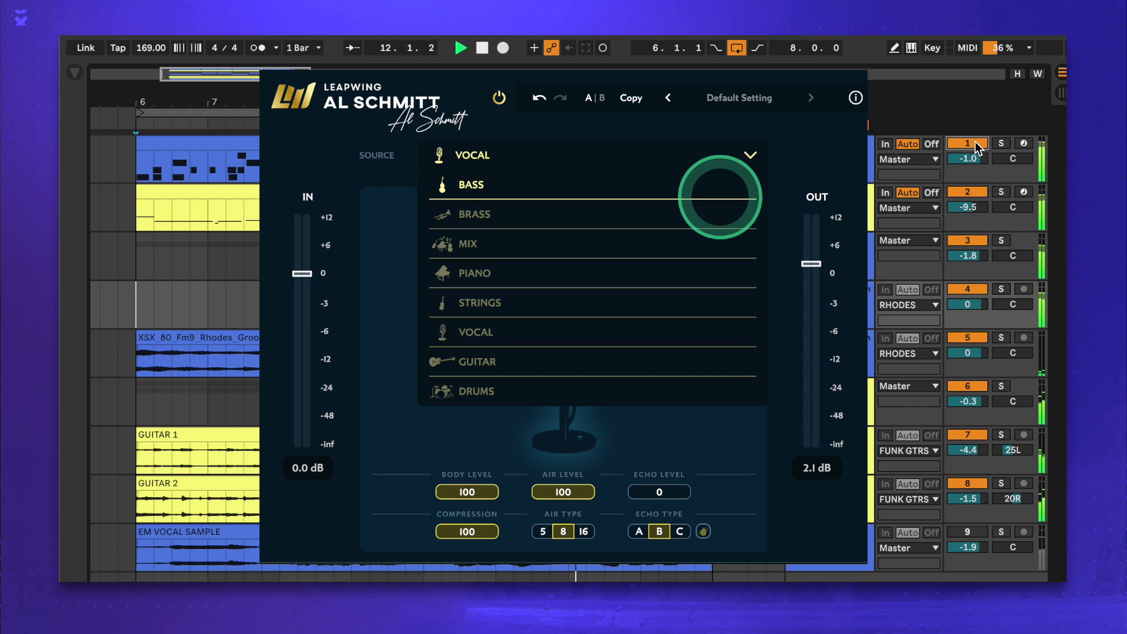
Step: Mute and unmute track 2 to compare the mix with and without it, and mute track 3
click(969, 192)
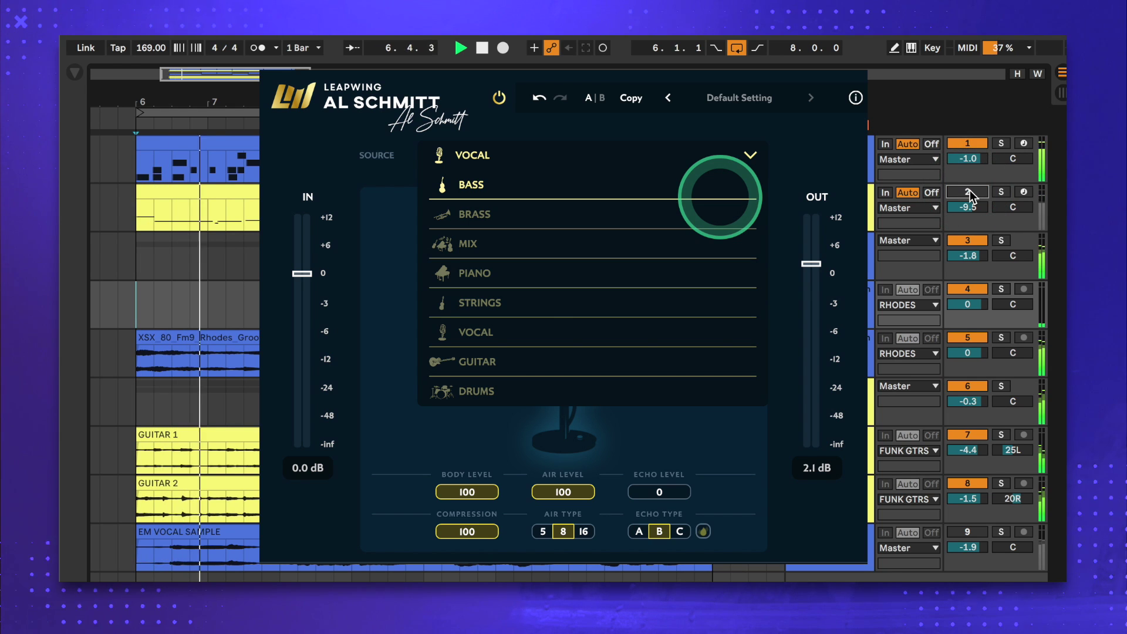
click(969, 193)
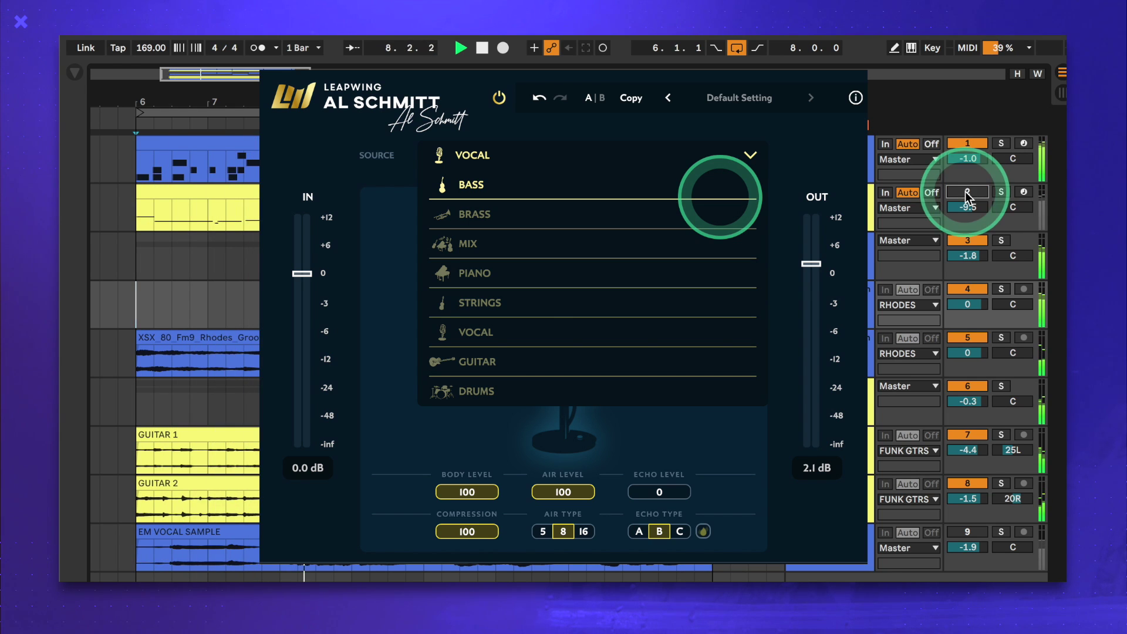
click(967, 193)
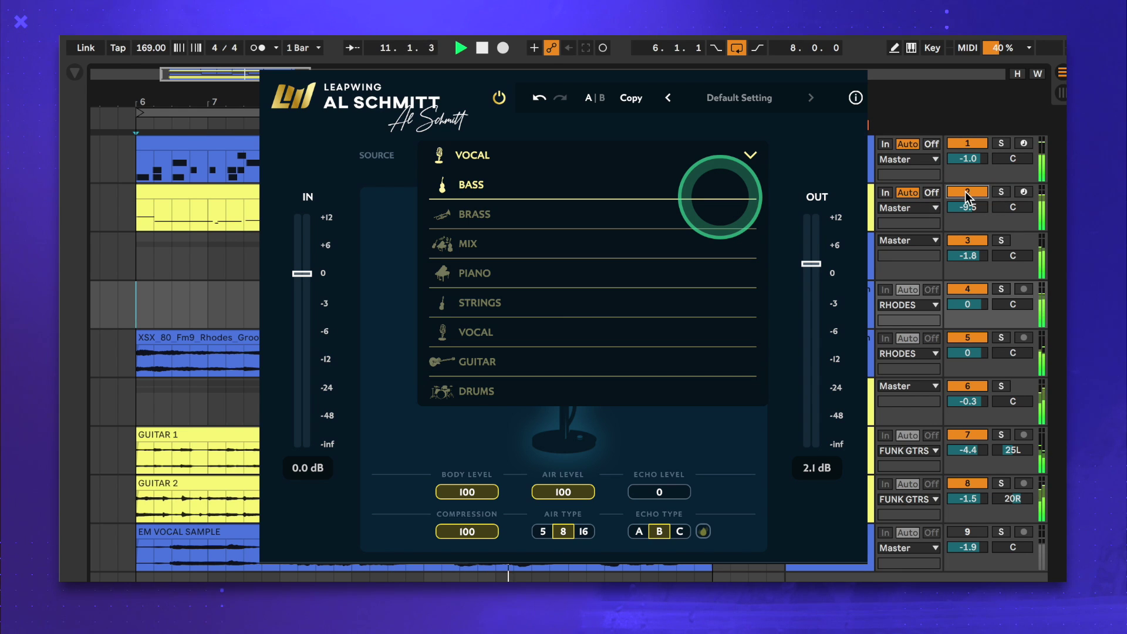
click(968, 241)
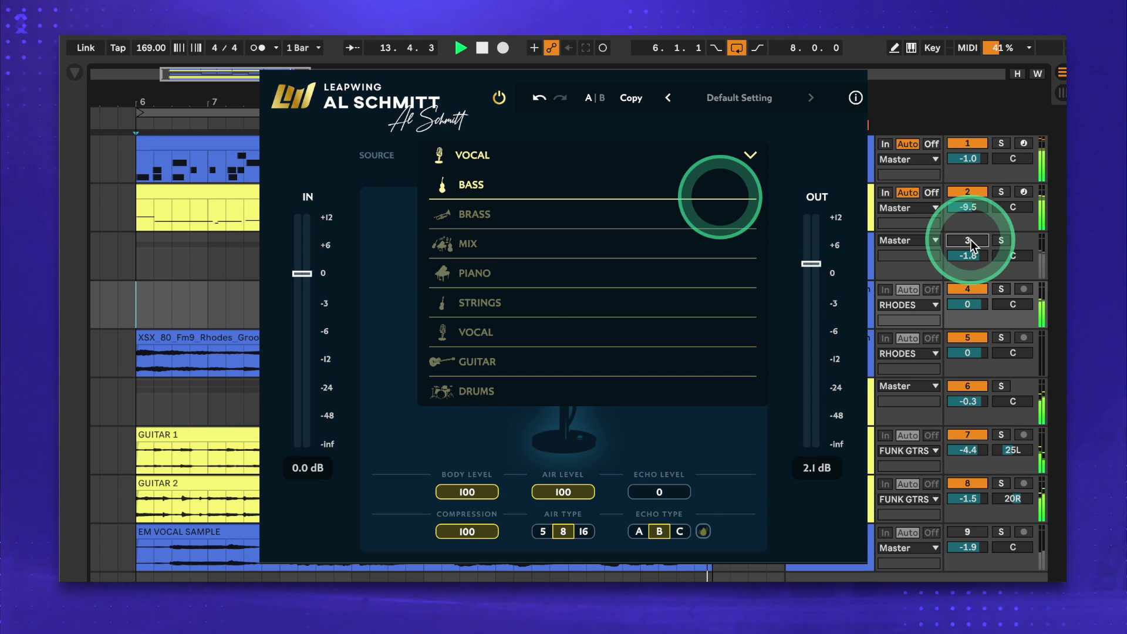
Step: Show the Al Schmitt plug-in on the DRUMS track and set its source to Drums
key(super+alt+p)
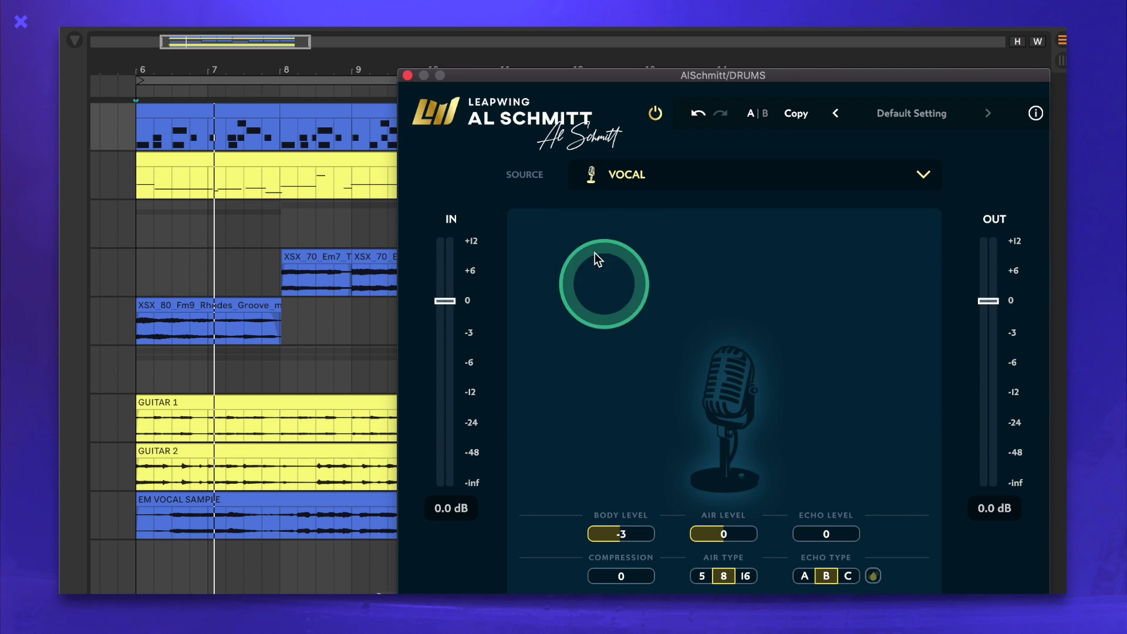
click(595, 176)
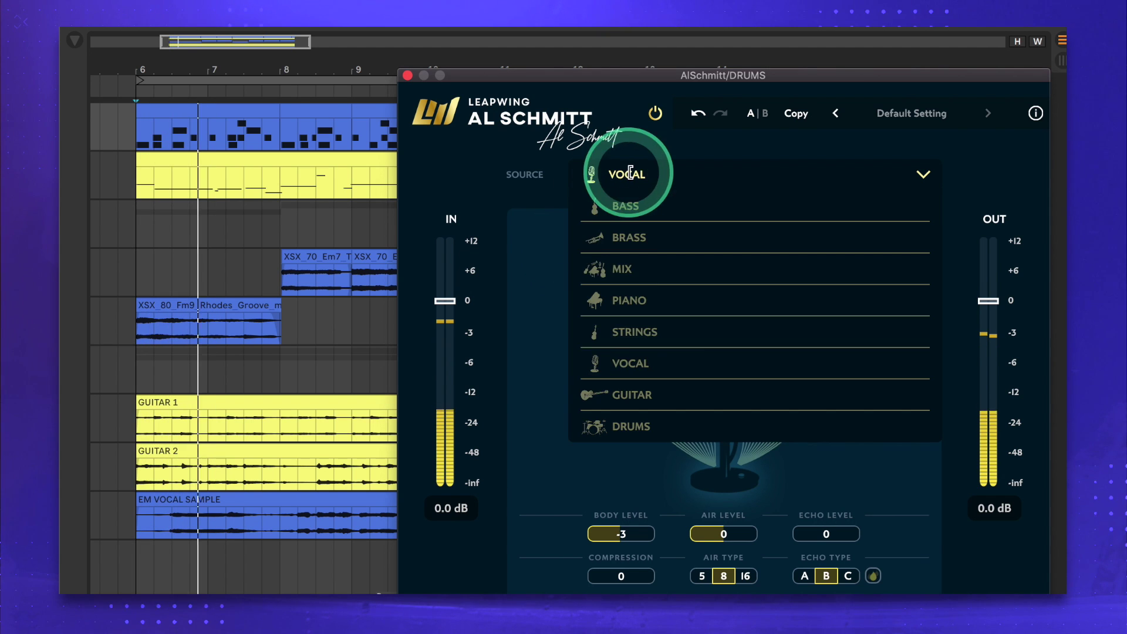
click(622, 423)
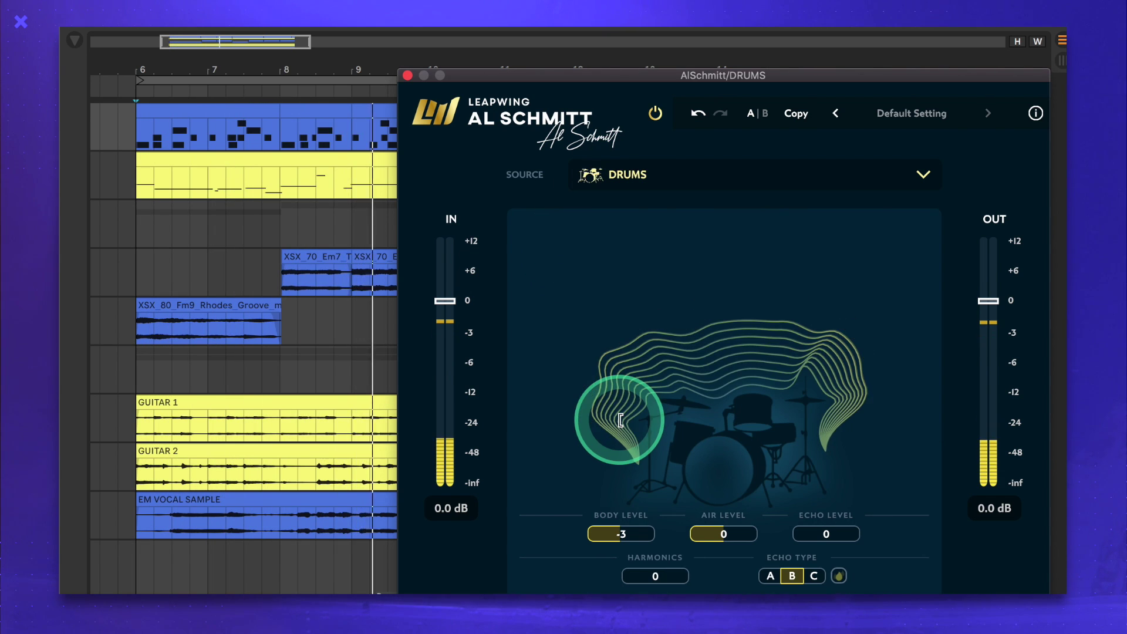
Step: Set the drums Body Level to 39, the Air Level to 89 and the Echo Level to 14
drag(616, 534, 633, 533)
drag(755, 535, 736, 532)
mouse_move(831, 541)
mouse_down()
mouse_move(859, 530)
mouse_move(864, 541)
mouse_move(823, 526)
mouse_move(816, 553)
mouse_up()
Step: Compare echo types A and C on the drums, and return to type B
click(770, 575)
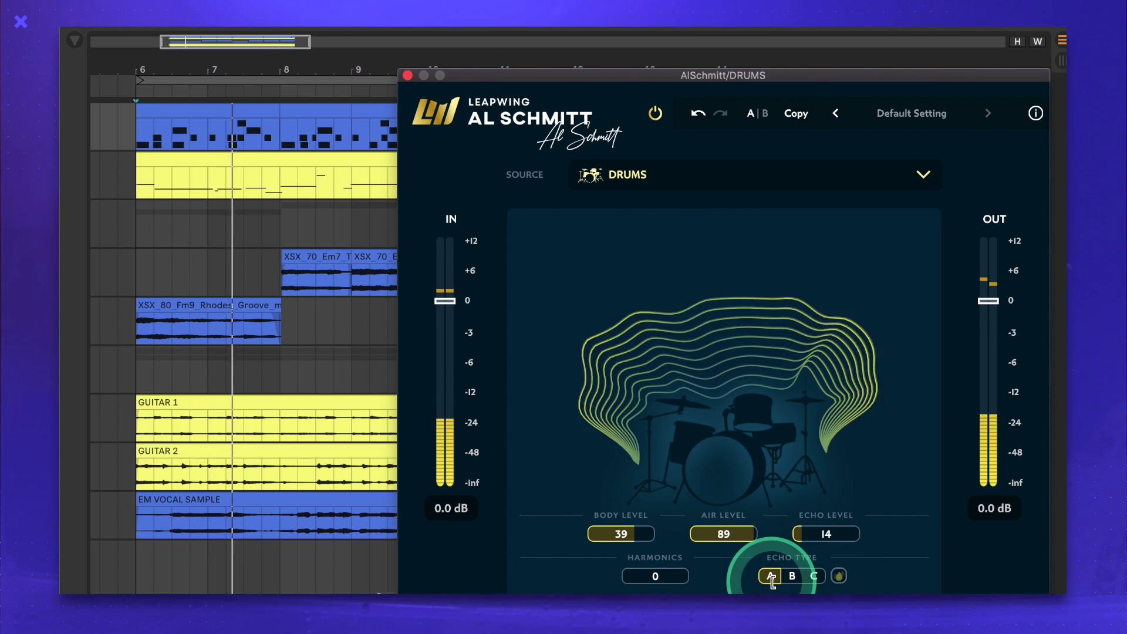
click(815, 575)
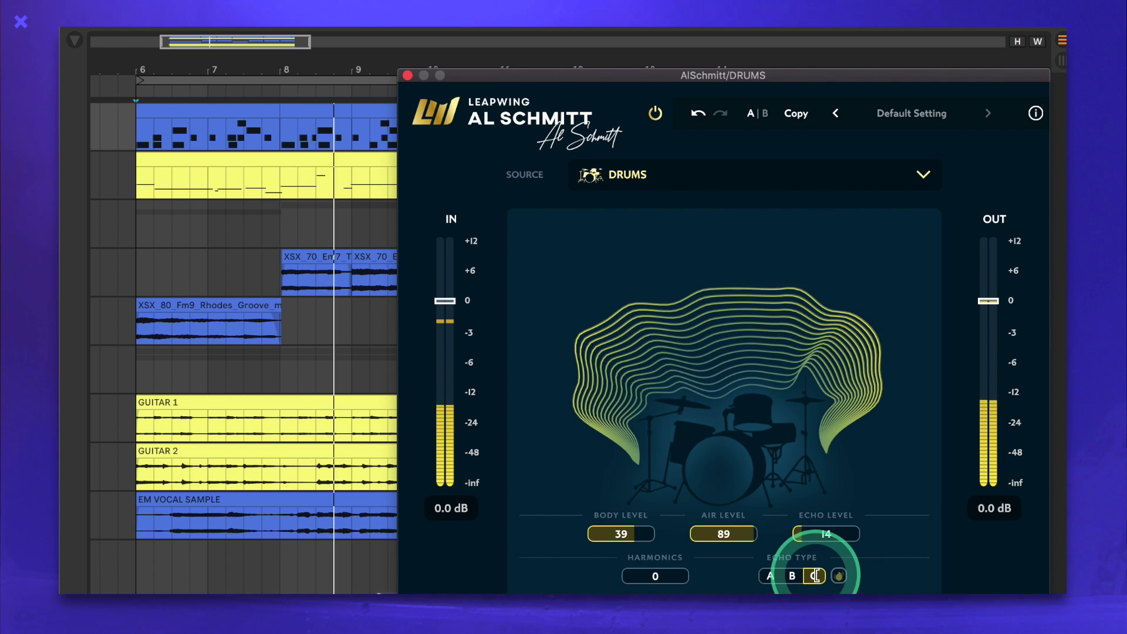
click(770, 576)
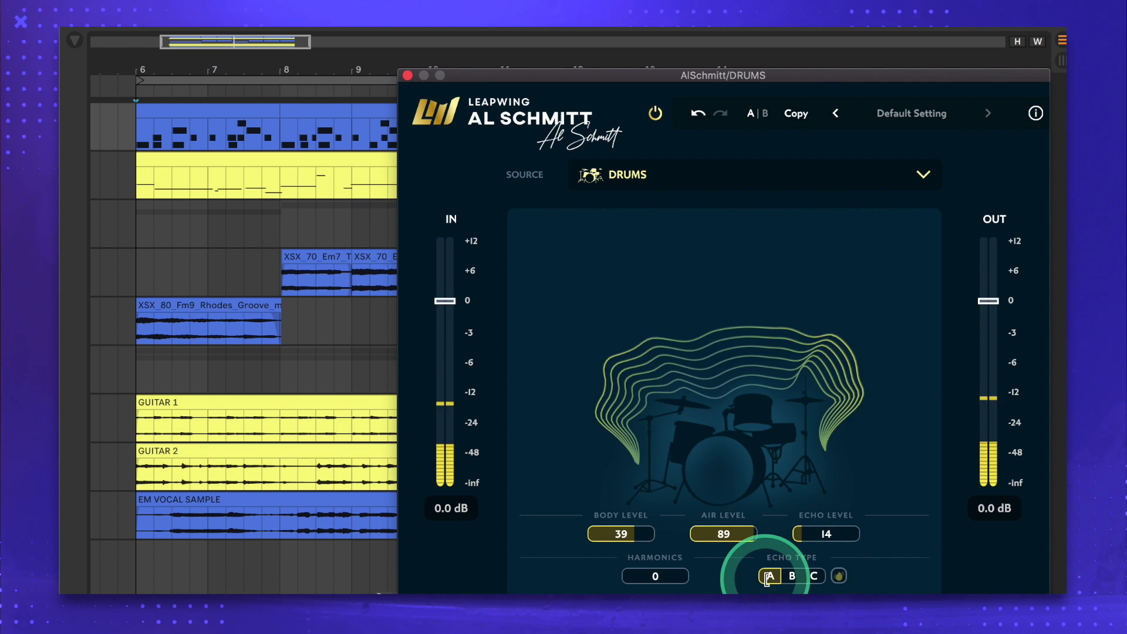
click(792, 576)
Step: Set the drums Echo Level to 16 and the Harmonics to 31, and toggle playback
click(811, 534)
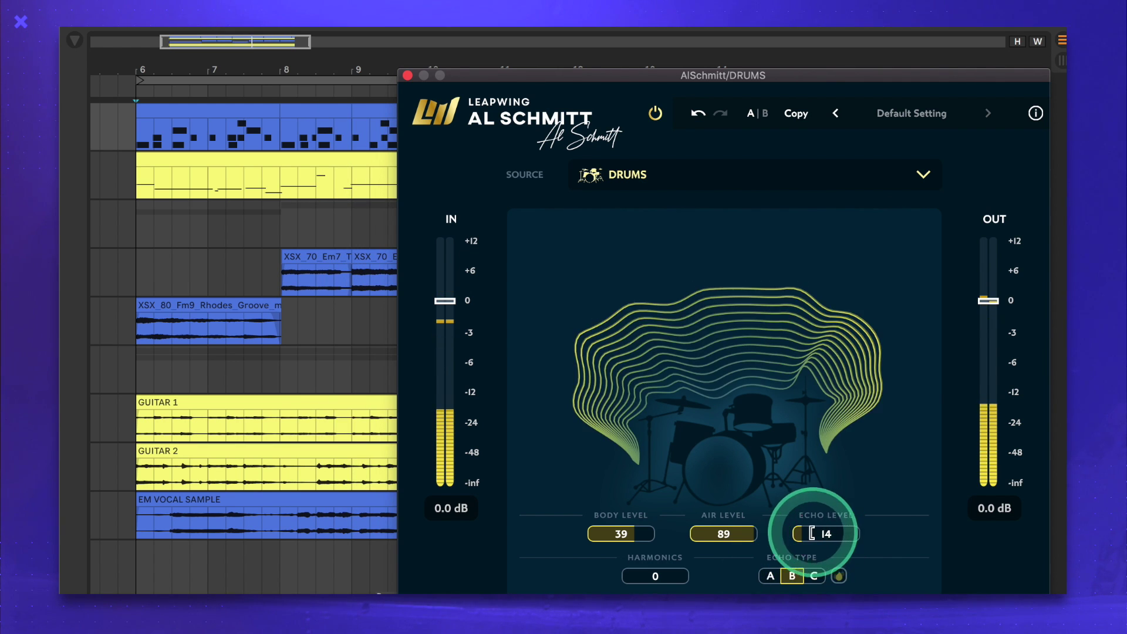
click(812, 534)
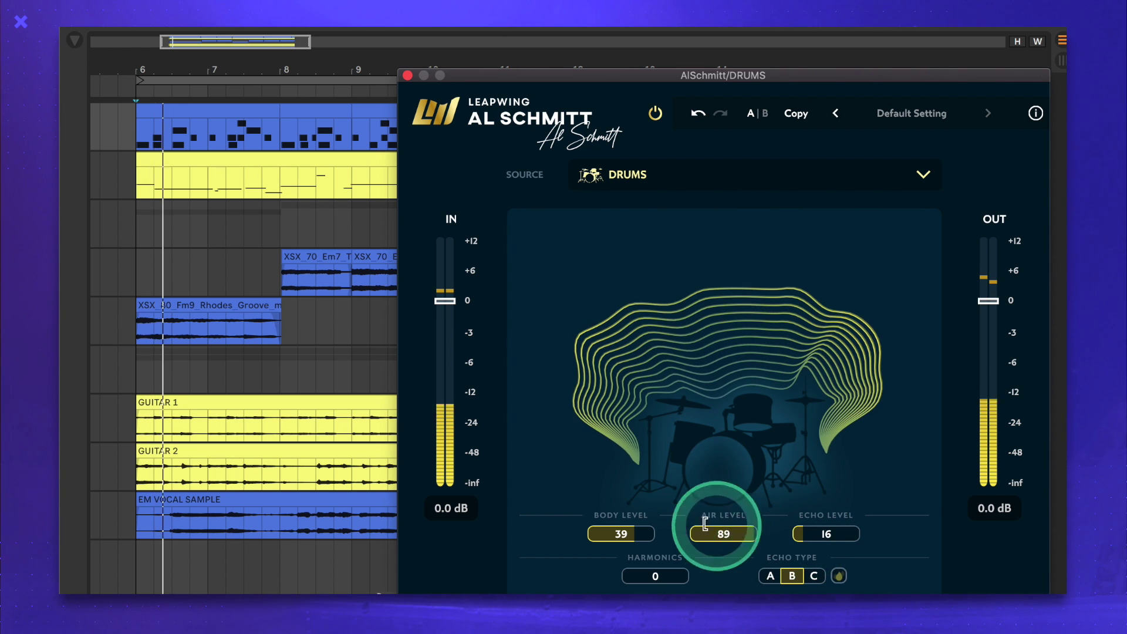
drag(641, 574, 688, 322)
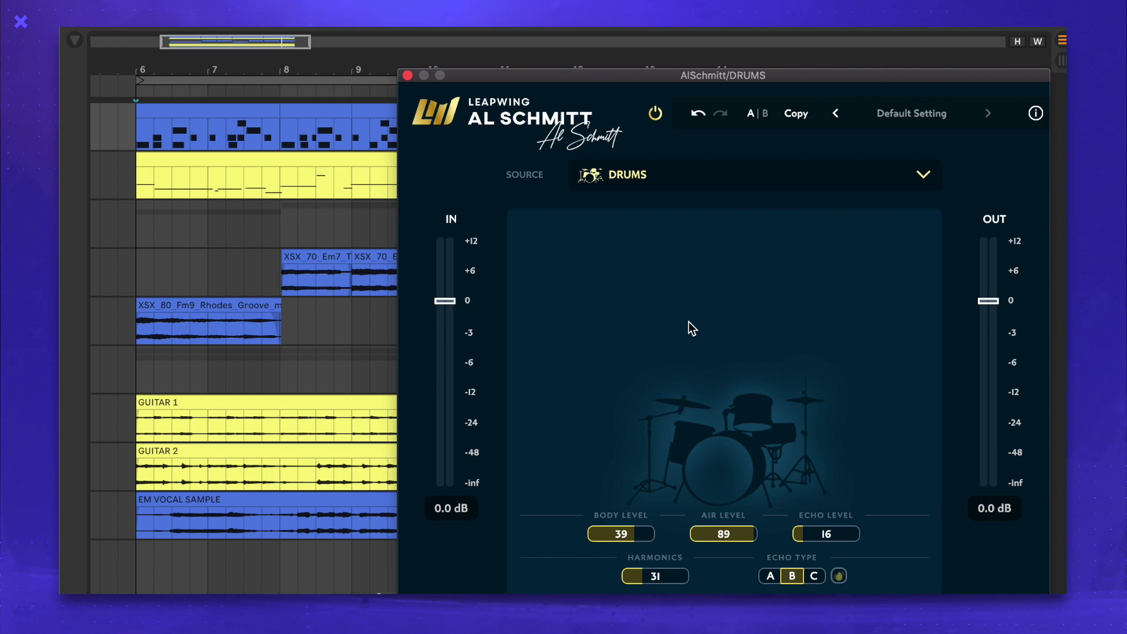
key(space)
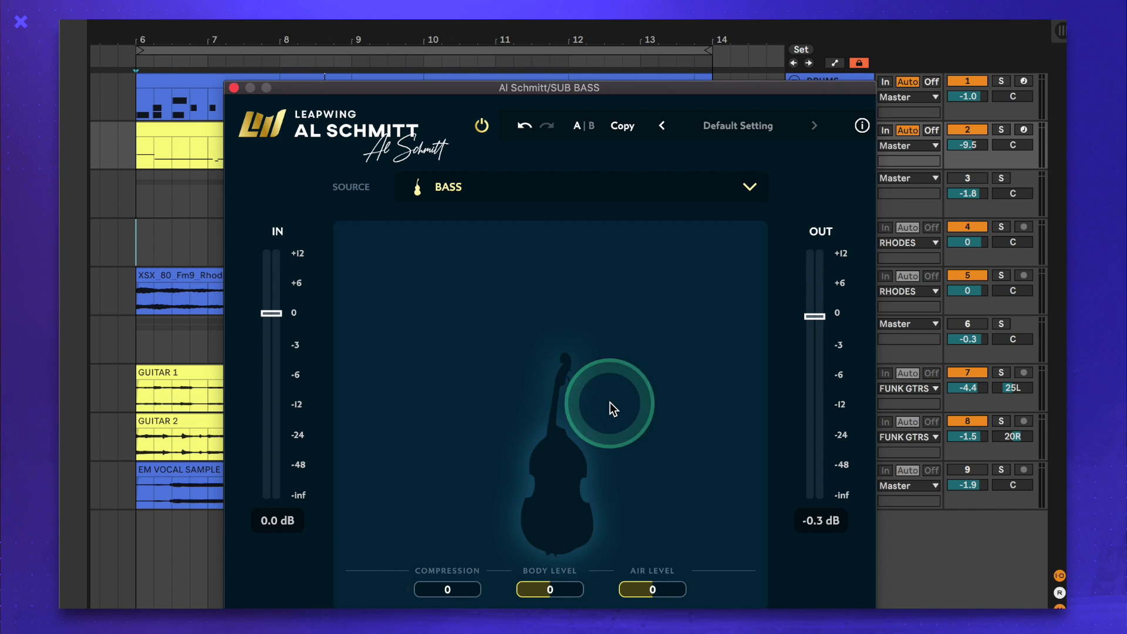
Step: During playback, set the SUB BASS plug-in's Compression to 65, Body Level to 46 and Air Level to 86
key(space)
drag(433, 586, 483, 586)
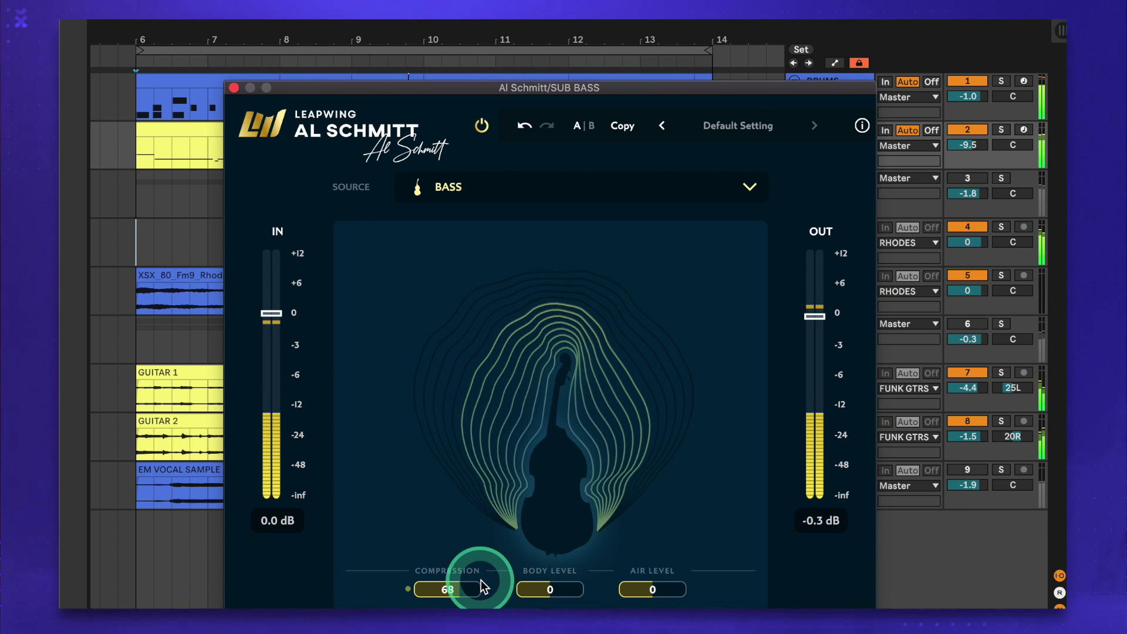
click(552, 591)
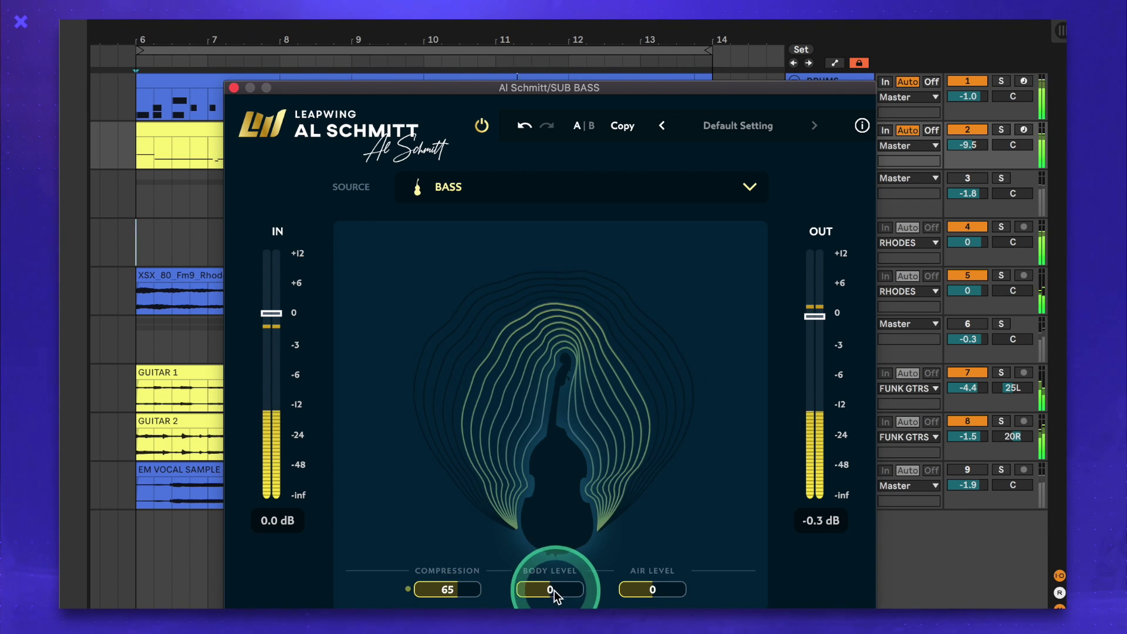
mouse_move(555, 596)
mouse_down()
mouse_move(581, 596)
mouse_move(570, 599)
mouse_up()
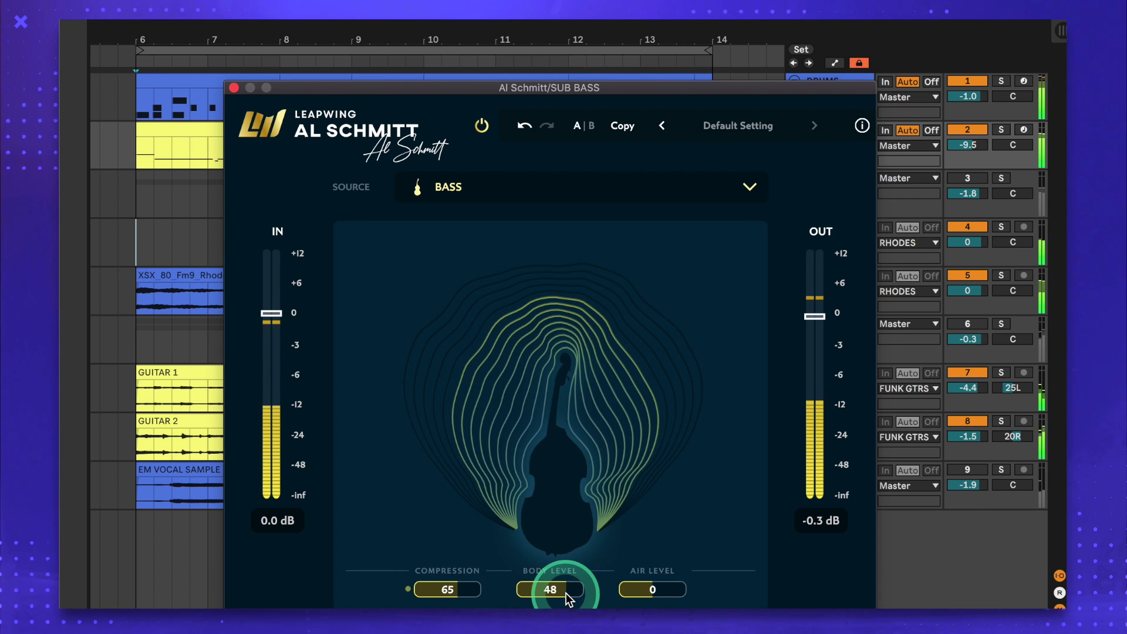
drag(569, 599, 669, 590)
Step: Bypass and re-enable the SUB BASS plug-in twice to compare the processed and dry bass, and stop playback
click(482, 127)
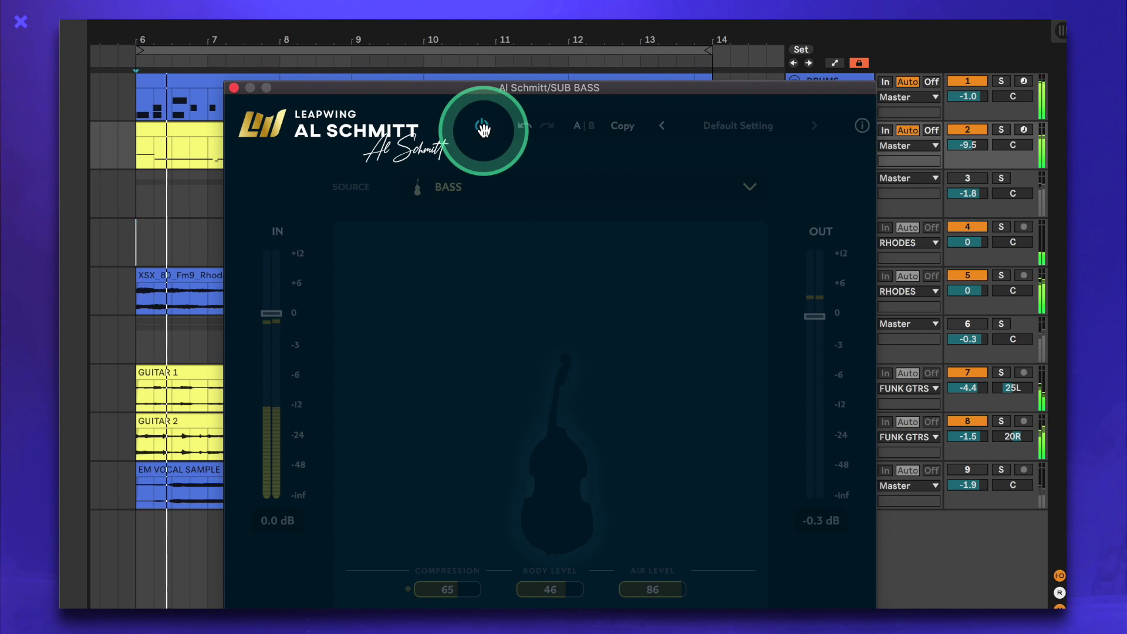
click(482, 127)
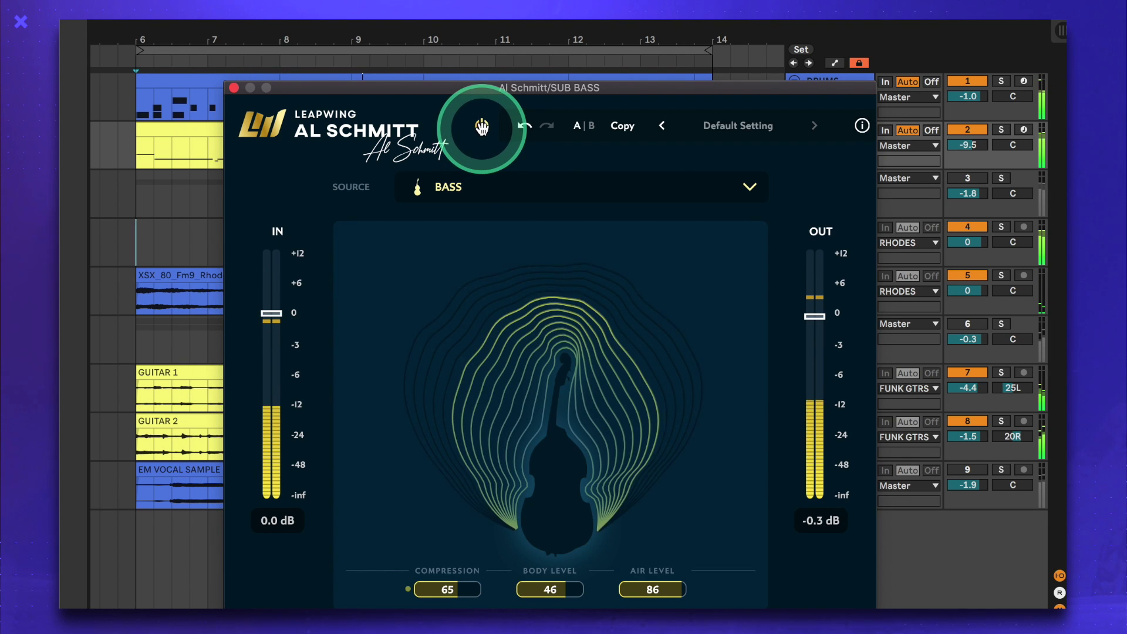
click(482, 126)
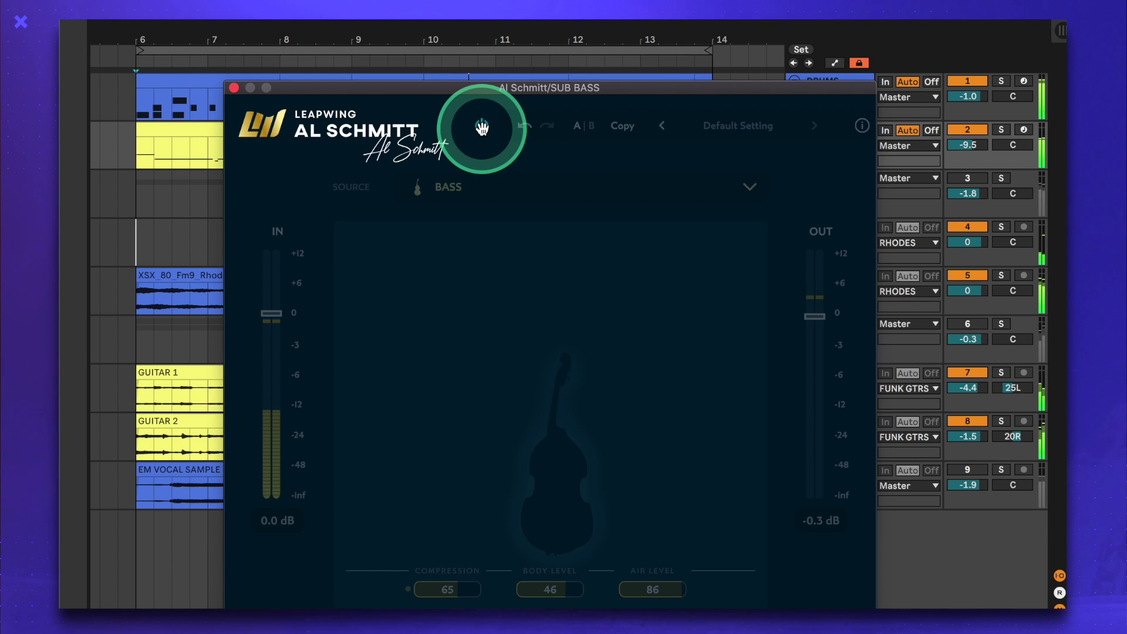
click(482, 127)
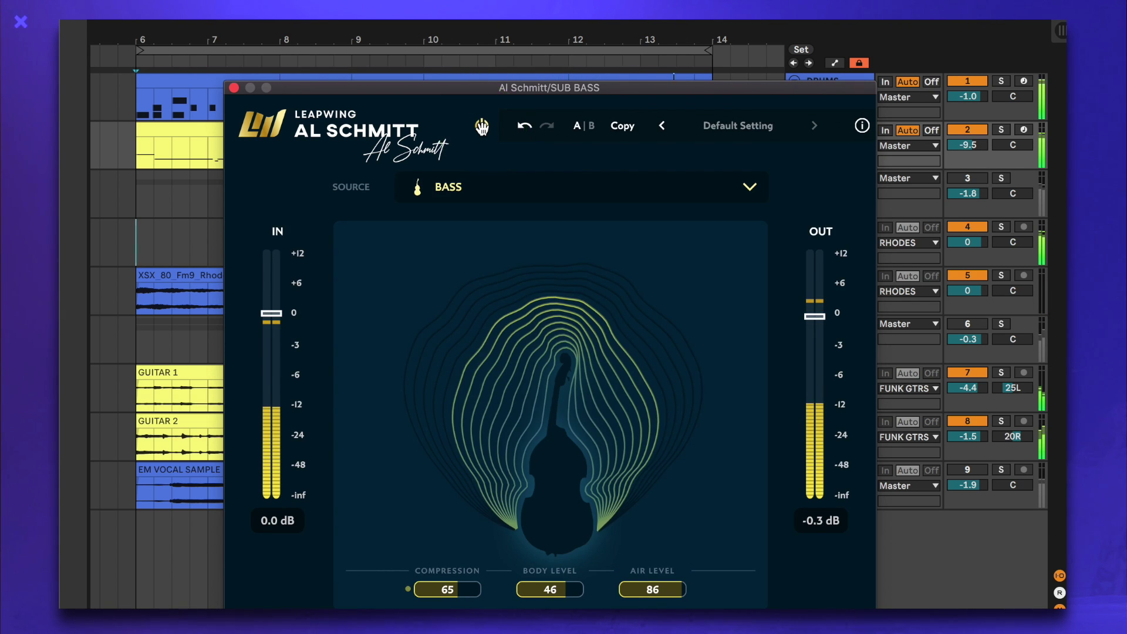
key(space)
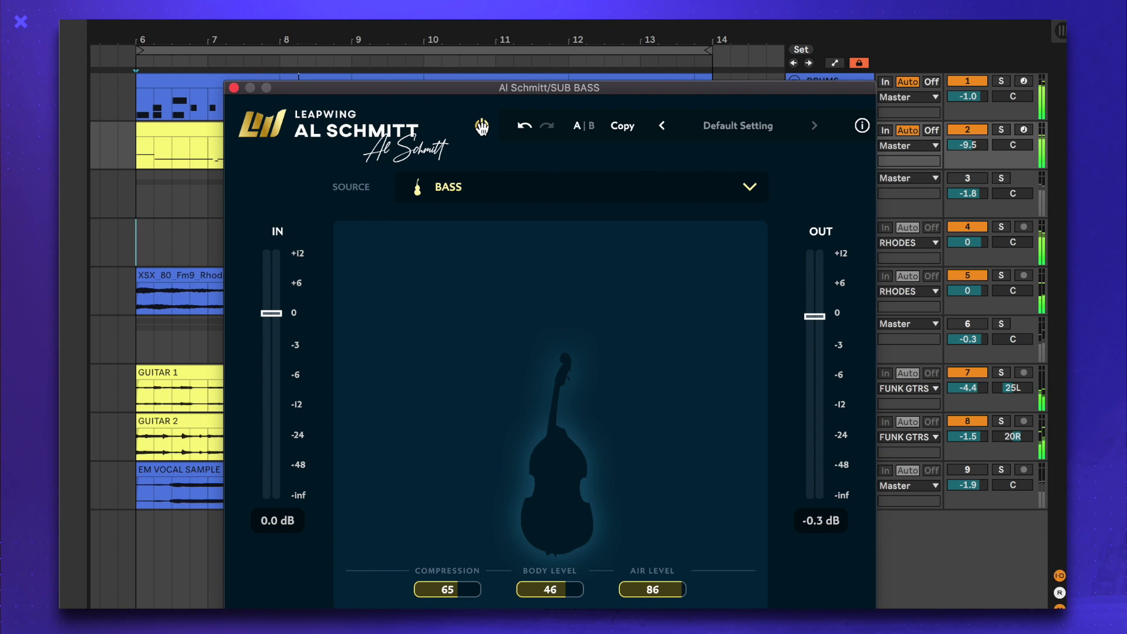
Step: During playback, set the RHODES plug-in's Compression to 100 and Echo Level to 75
key(space)
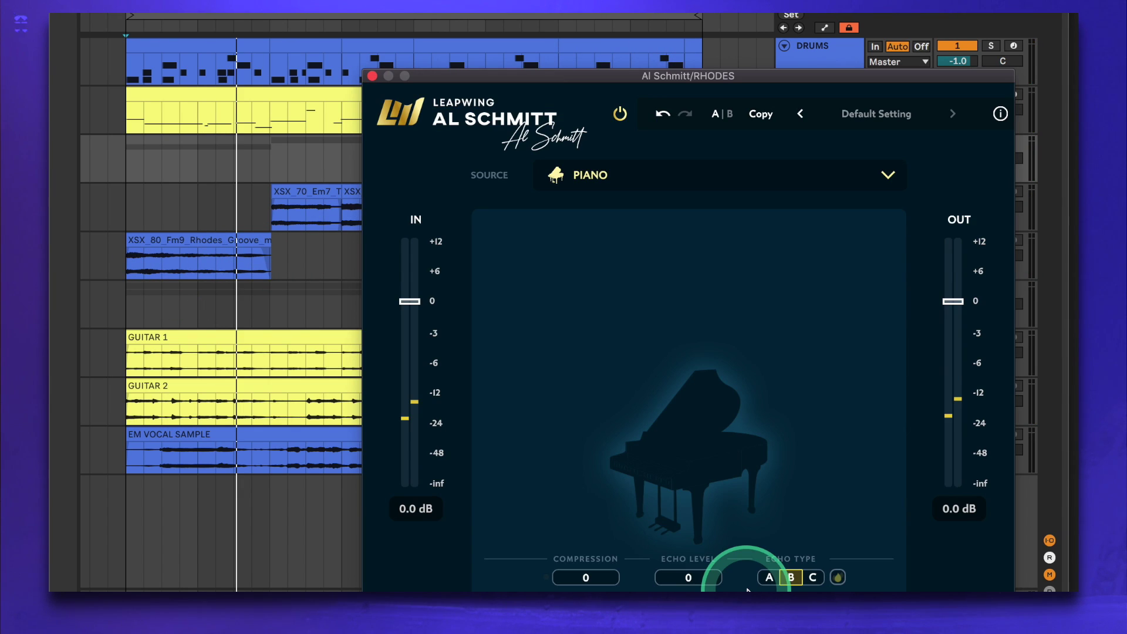
key(space)
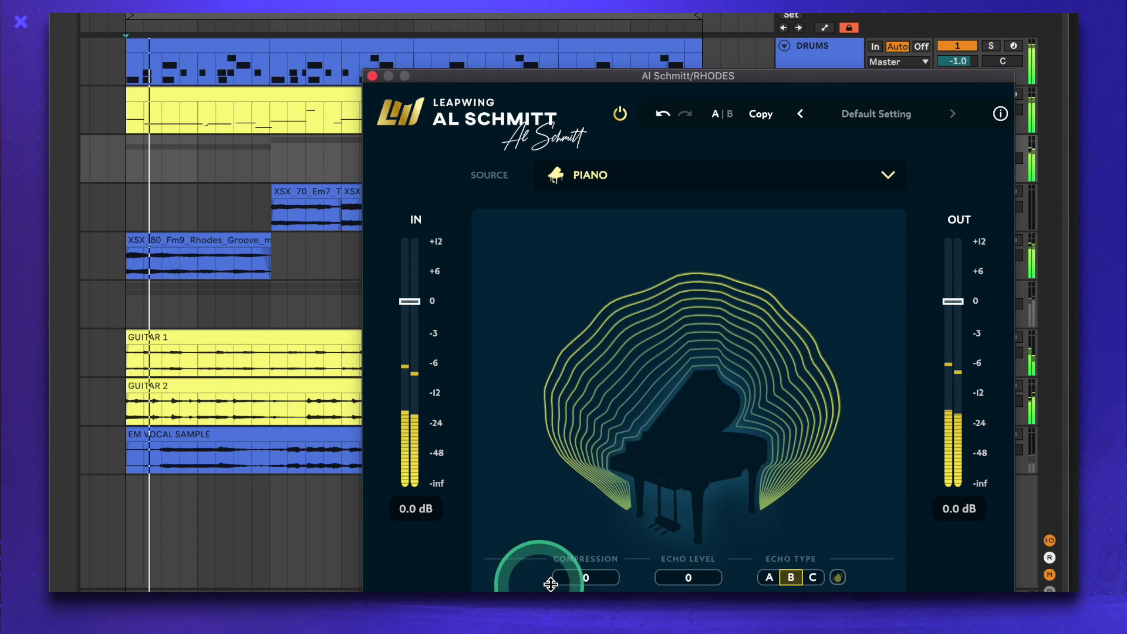
drag(586, 567, 685, 536)
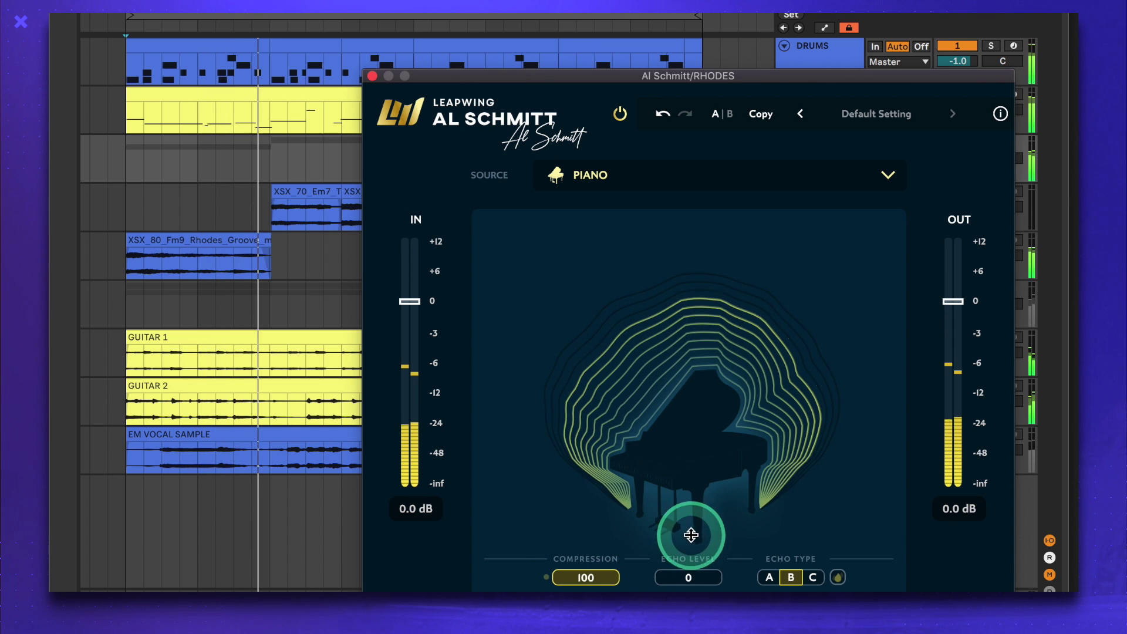
drag(655, 578, 791, 577)
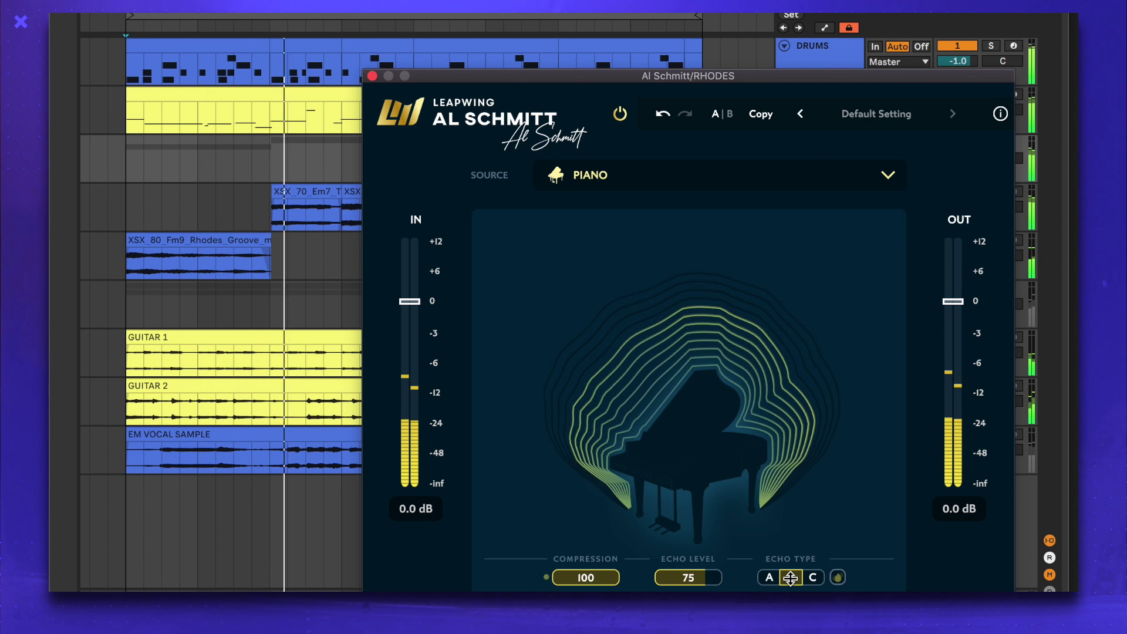
Step: Toggle the RHODES plug-in's bypass repeatedly to compare the processed and dry sound
click(604, 95)
click(620, 114)
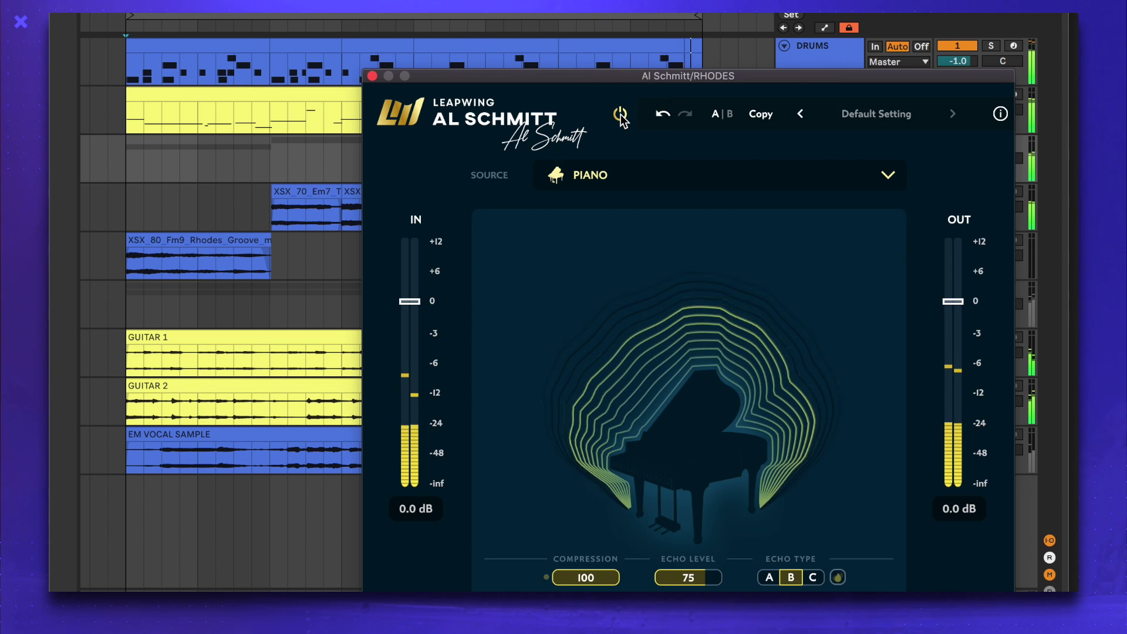
click(622, 117)
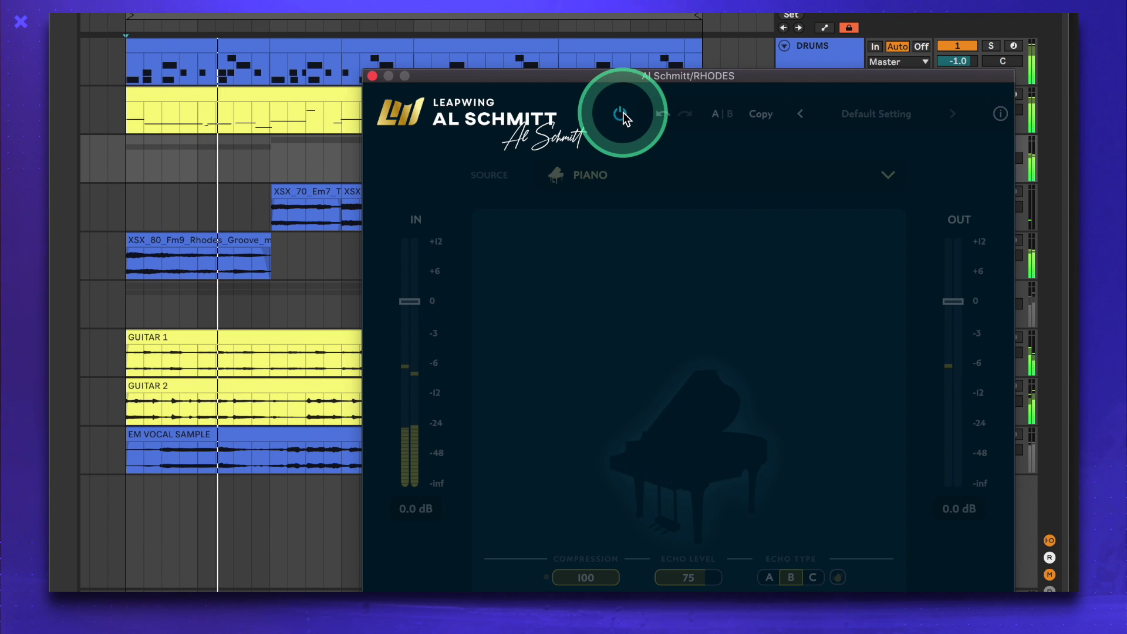
click(624, 116)
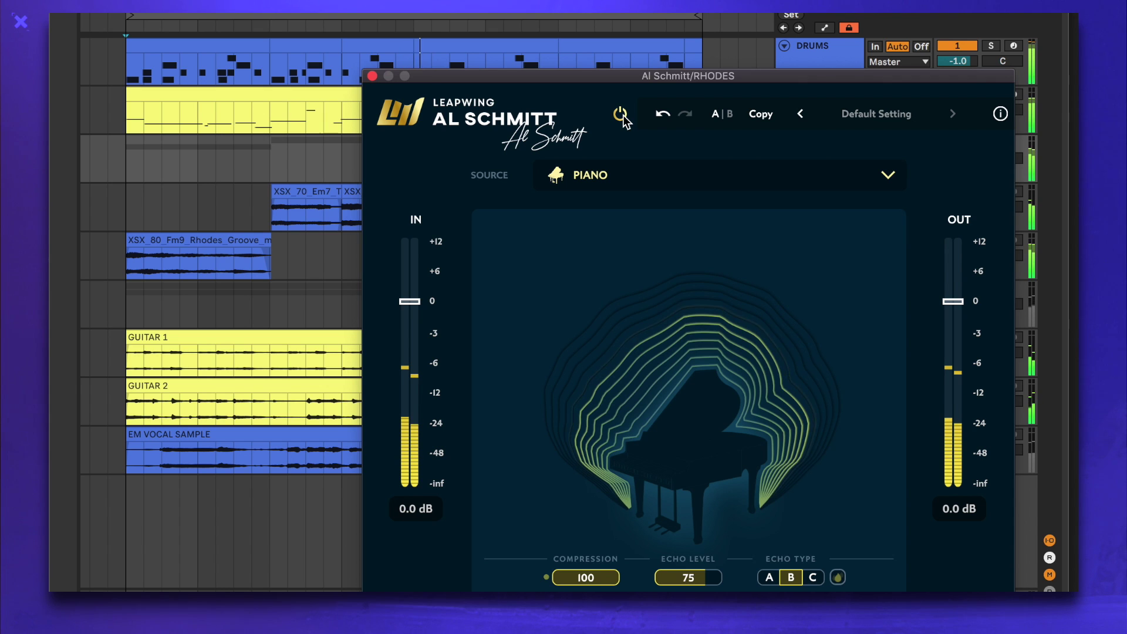
click(622, 117)
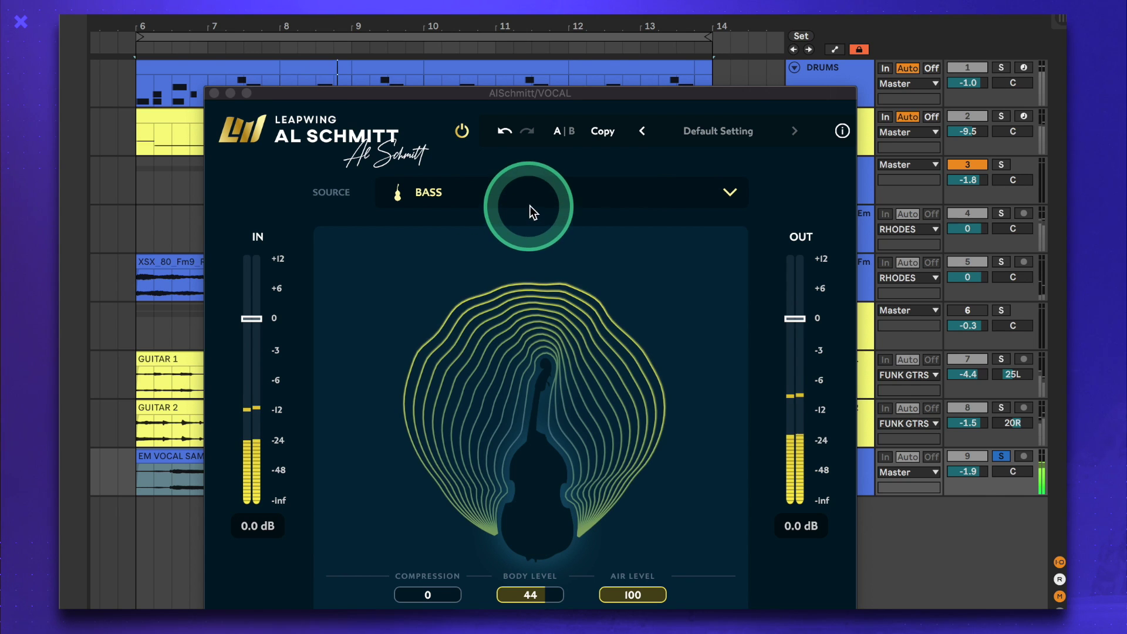
Step: Set the source of the VOCAL track's Al Schmitt plug-in to Vocal
click(534, 203)
click(443, 383)
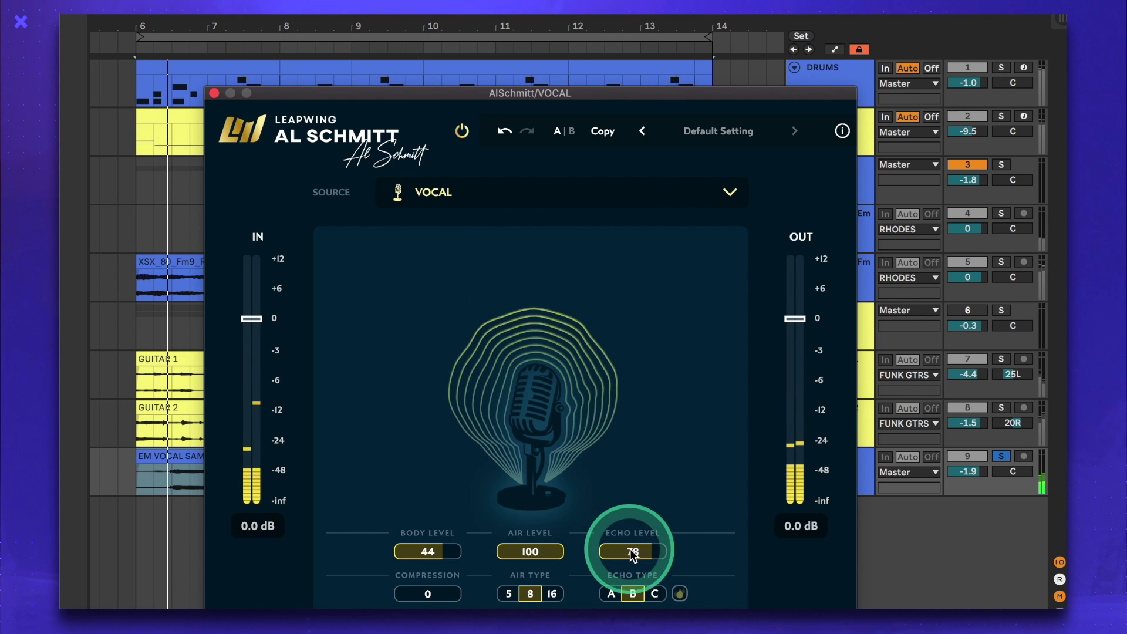
Step: Reset the VOCAL plug-in's Echo Level, Air Level and Body Level to 0
drag(624, 549, 656, 557)
double_click(655, 552)
text(0)
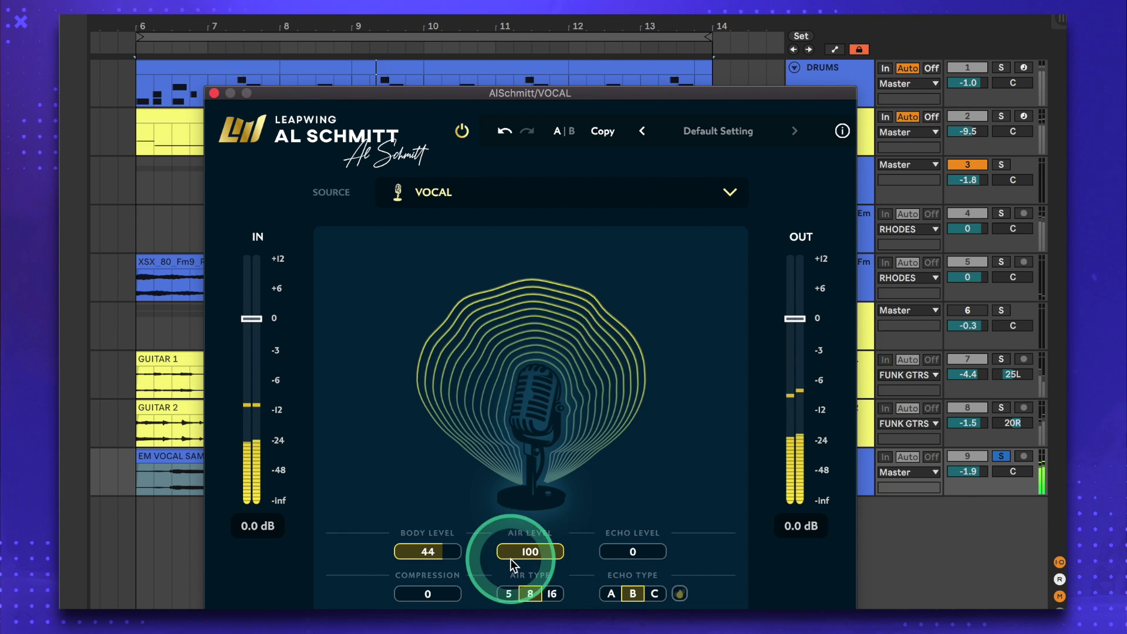
double_click(521, 552)
text(0)
drag(428, 552, 420, 550)
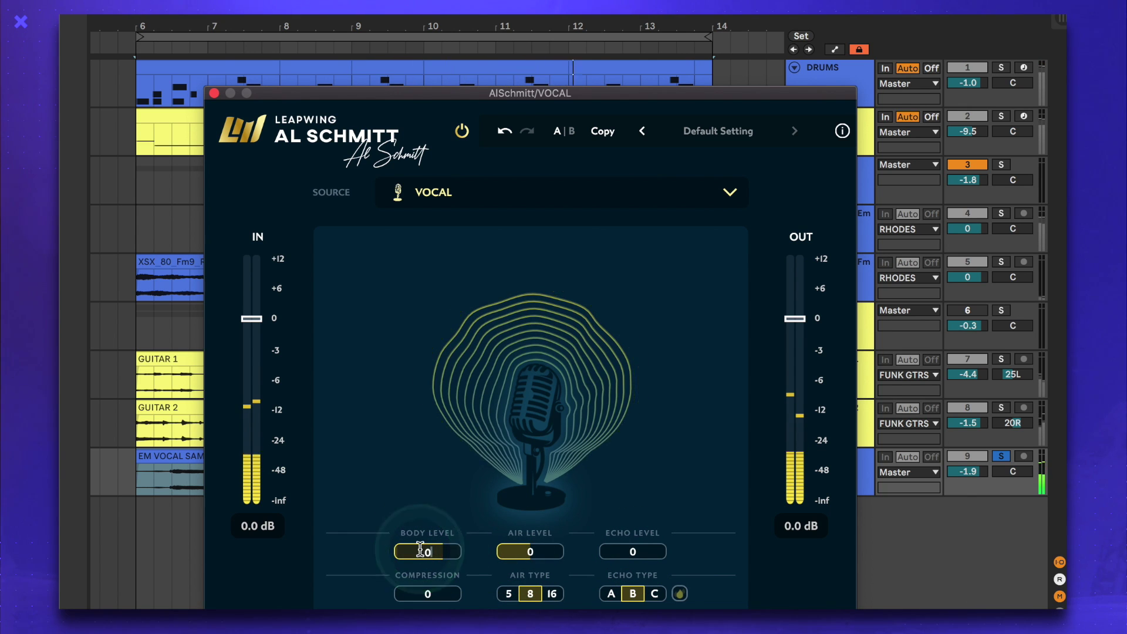
double_click(420, 550)
click(639, 539)
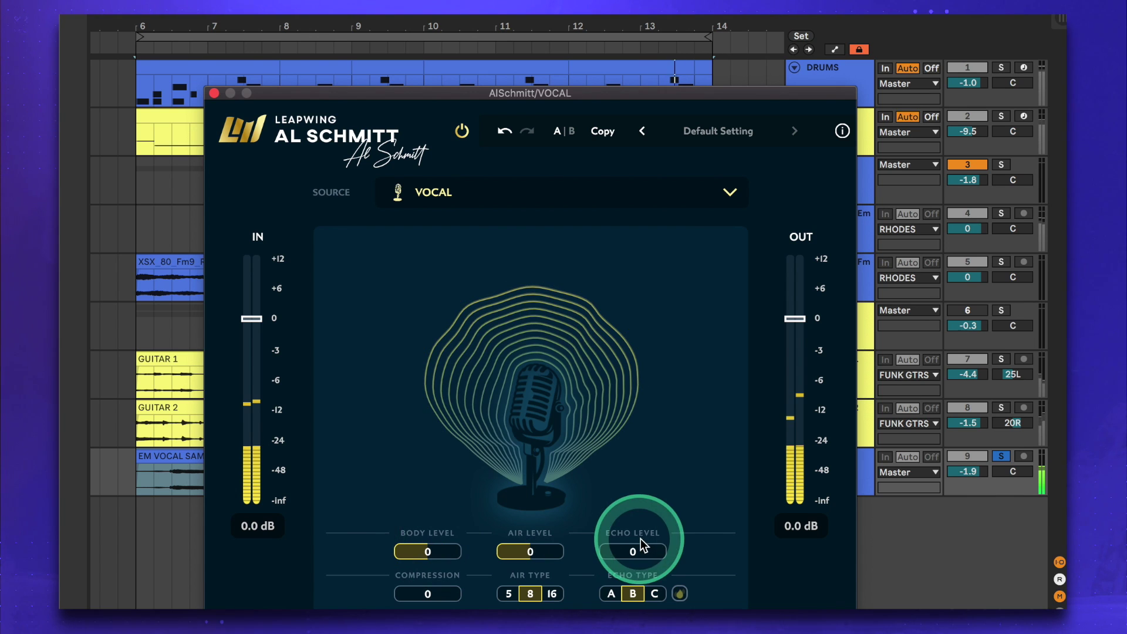
click(719, 424)
drag(719, 423, 519, 424)
click(605, 461)
click(739, 512)
Step: Raise the VOCAL plug-in's Echo Level in stages to 80
drag(631, 549, 645, 517)
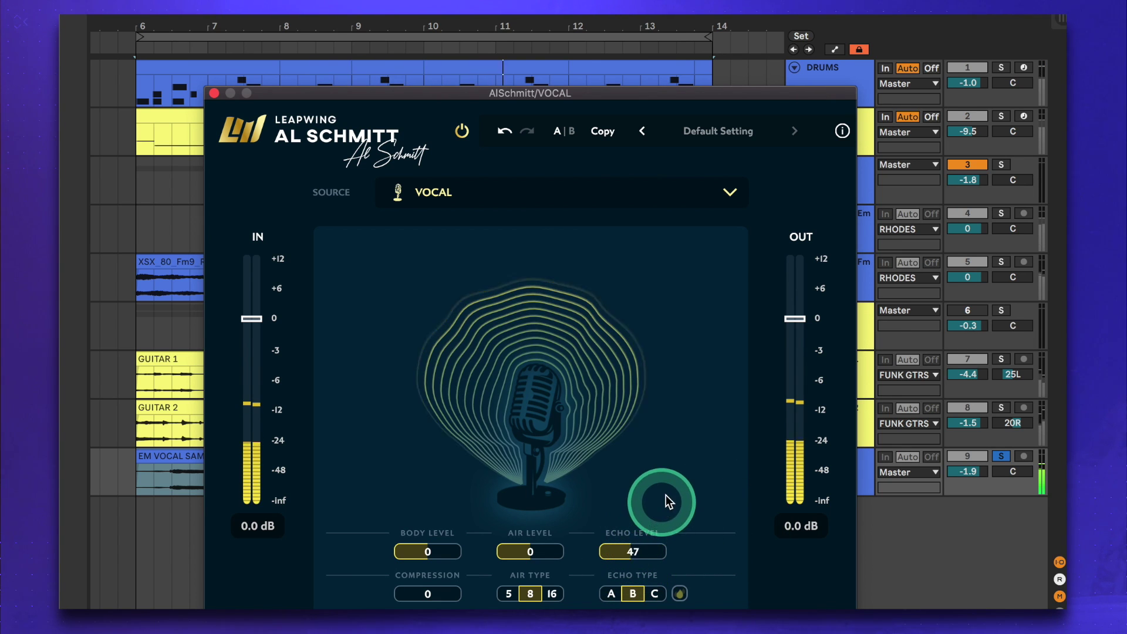
drag(671, 477, 680, 393)
click(632, 555)
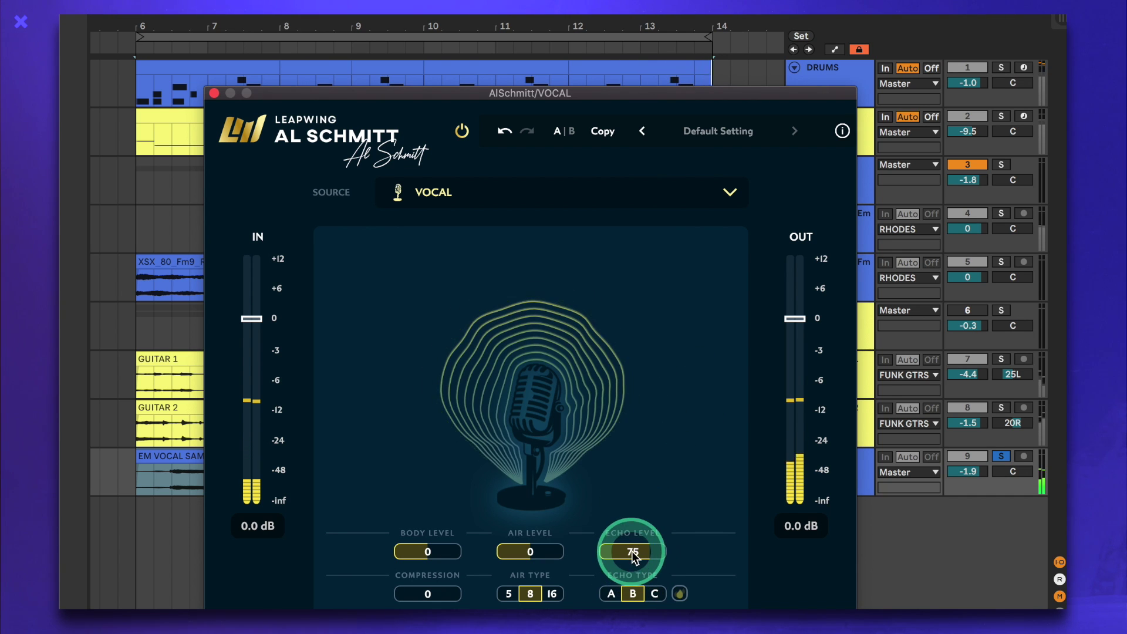
drag(629, 555, 619, 525)
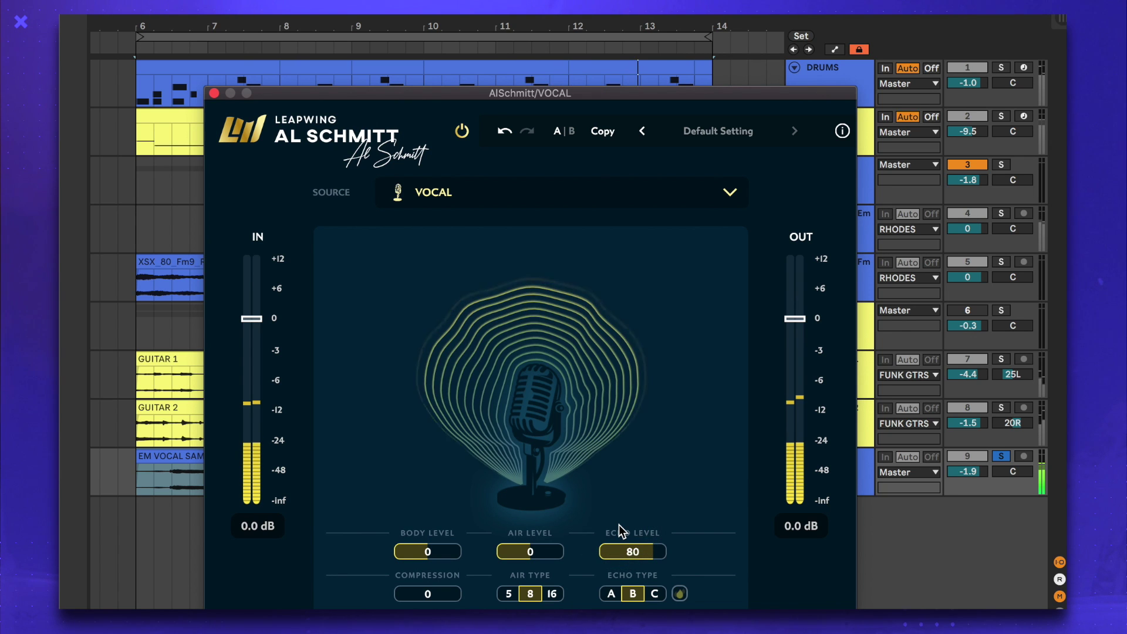
Step: Solo the FUNK GTRS group along with the vocal, and set the VOCAL plug-in's Air Level to 100 and Body Level to 44
click(1001, 311)
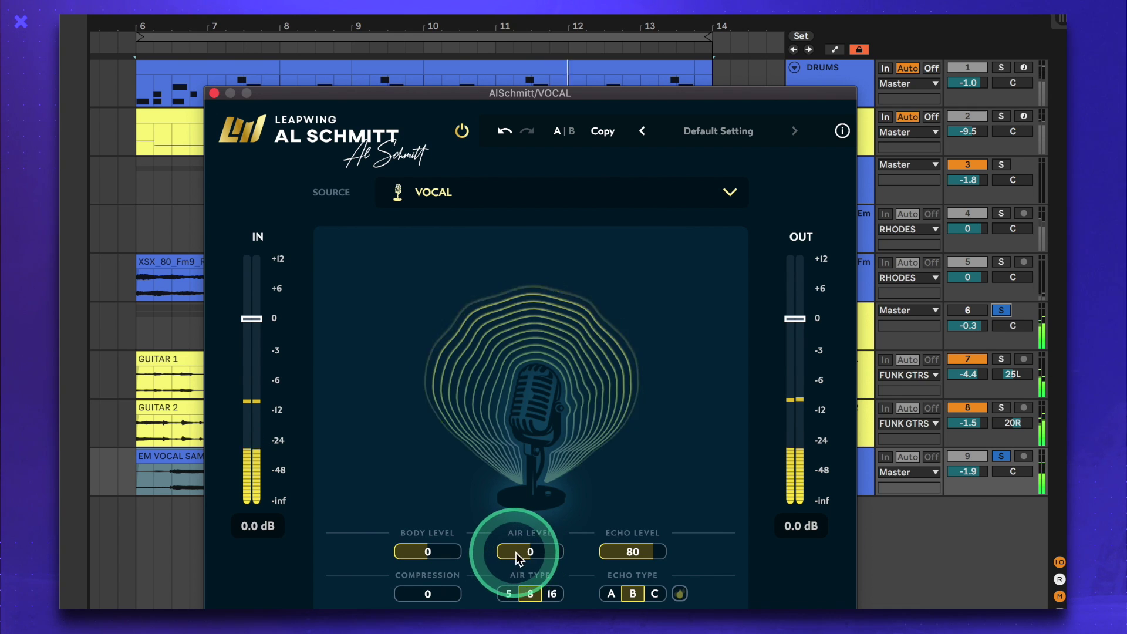
drag(527, 555, 587, 497)
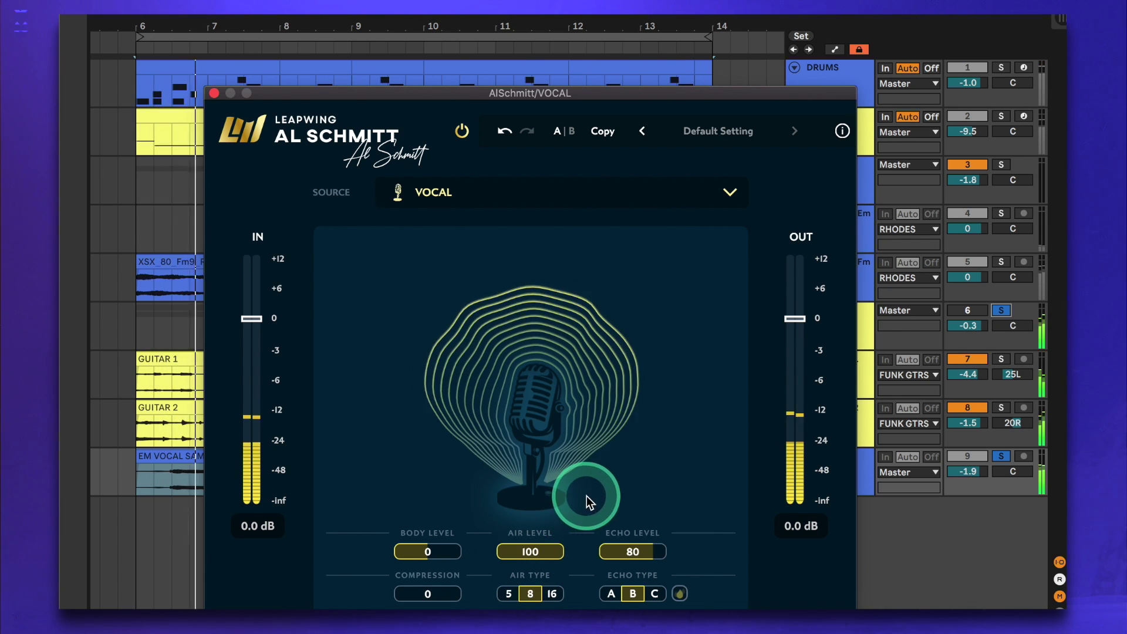
mouse_move(435, 549)
mouse_down()
mouse_move(458, 554)
mouse_move(441, 552)
mouse_up()
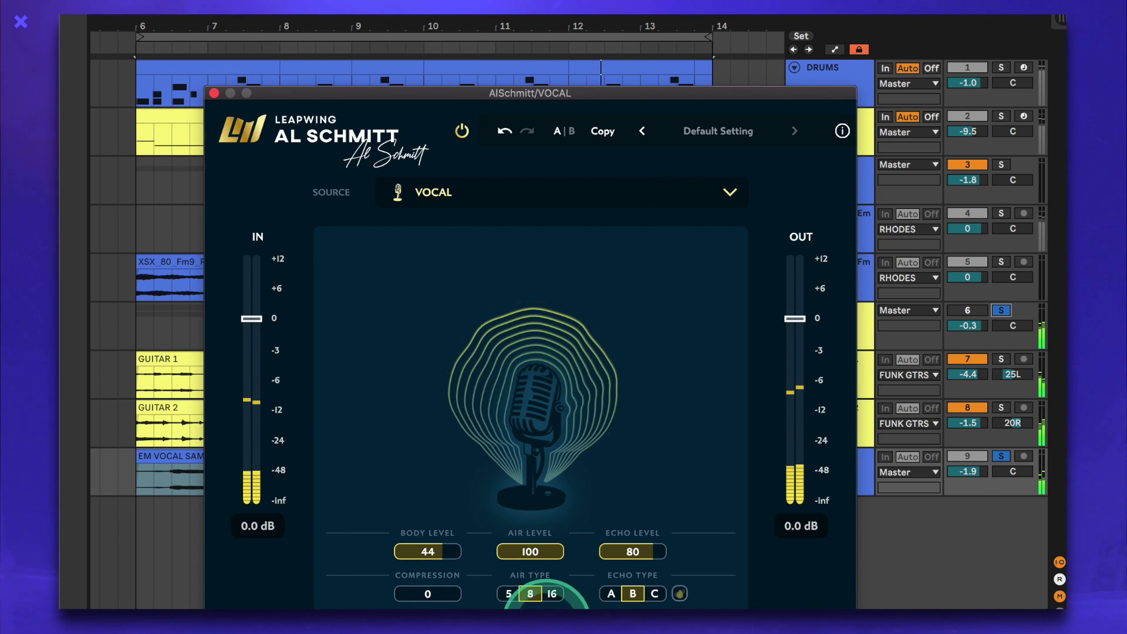
click(549, 572)
Step: Clear the VOCAL and FUNK GTRS solos, activate the FUNK GTRS group, and bring back the VOCAL plug-in
click(1002, 457)
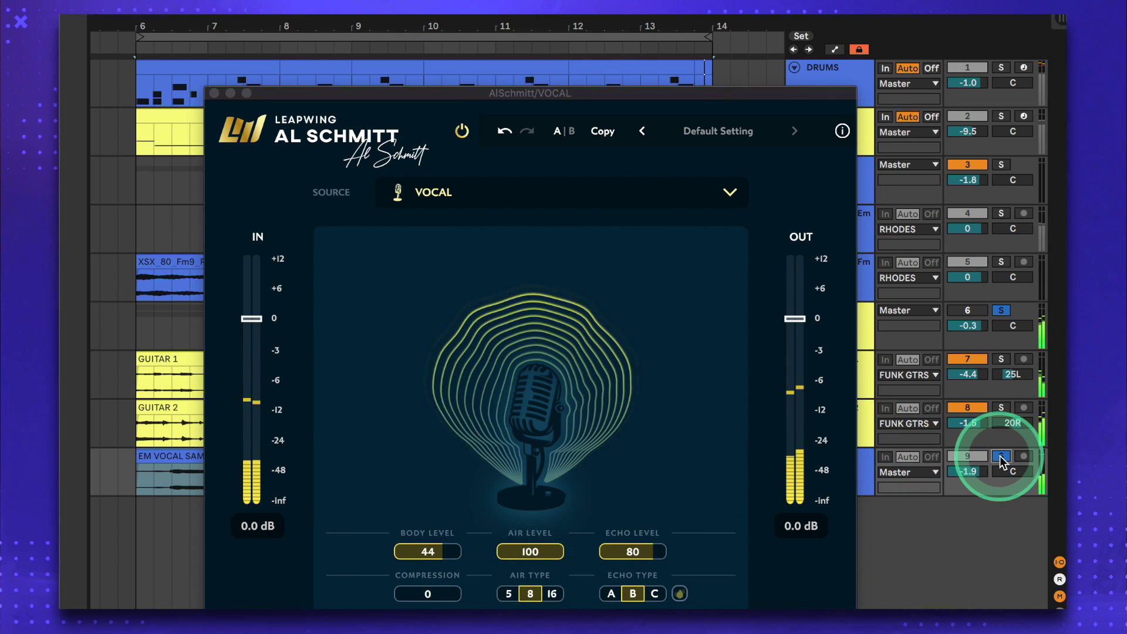
click(961, 317)
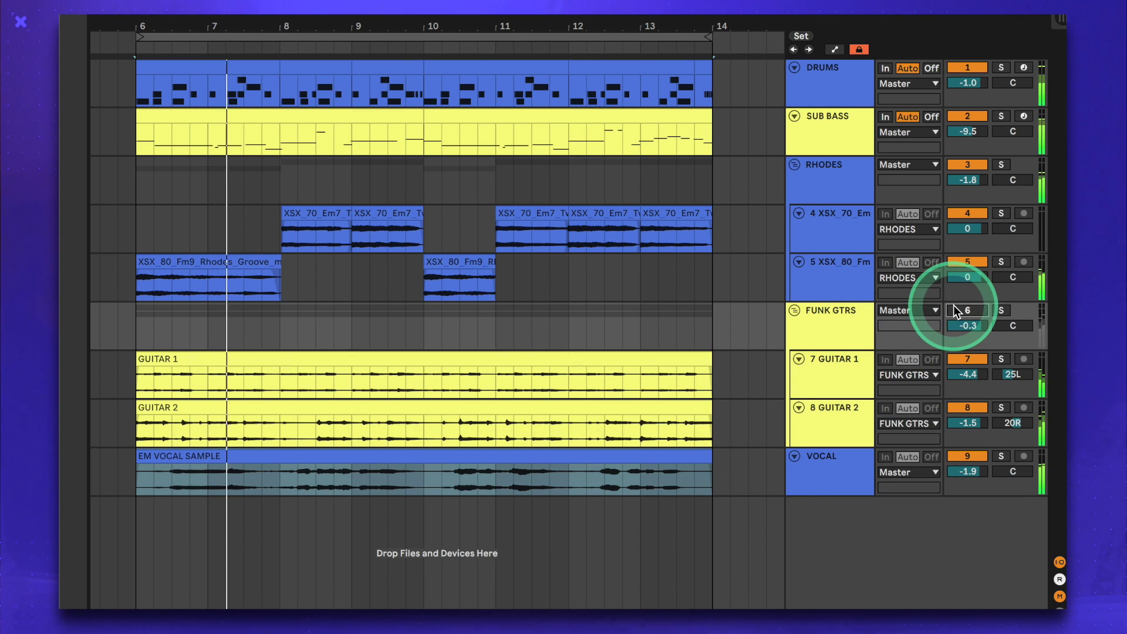
click(837, 467)
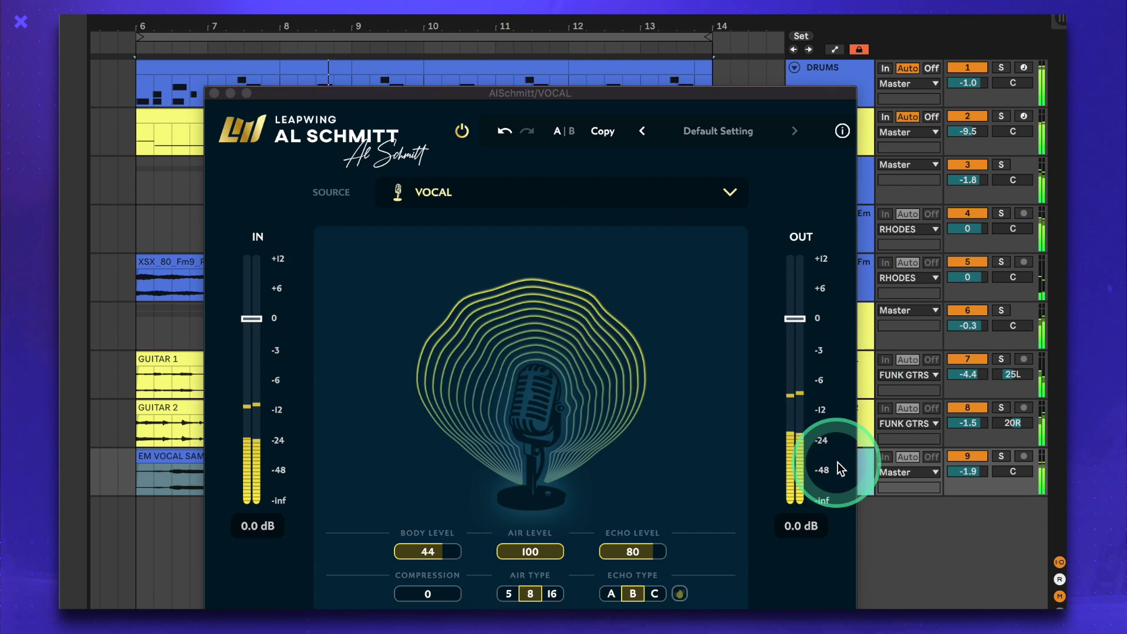
Step: Toggle the VOCAL plug-in's bypass repeatedly to compare the processed and dry vocal within the full mix
click(468, 133)
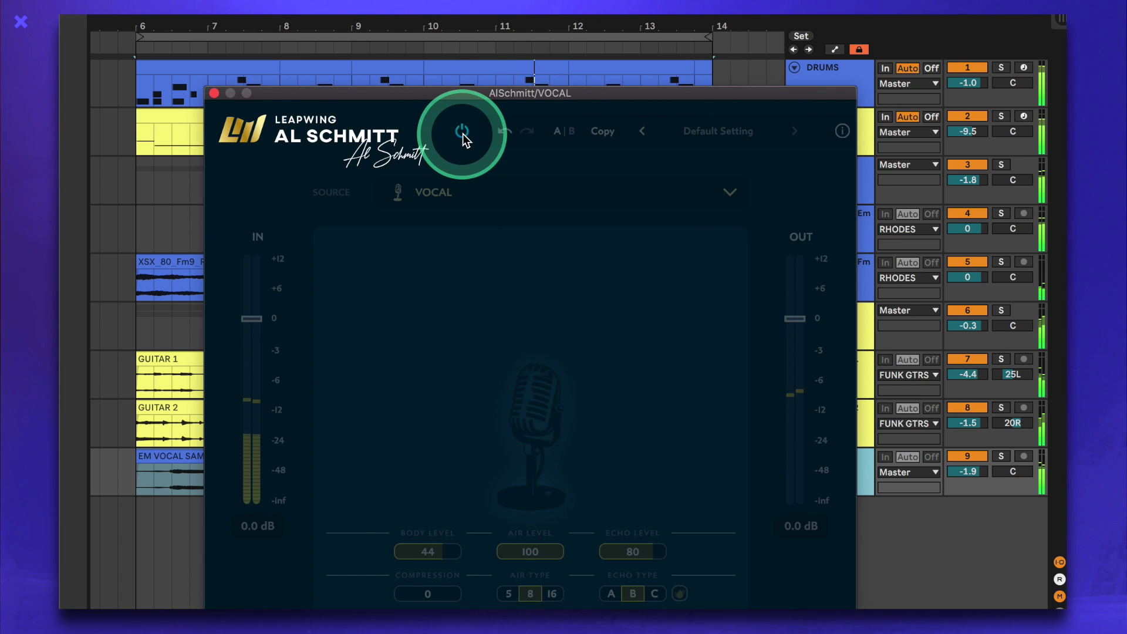
click(463, 134)
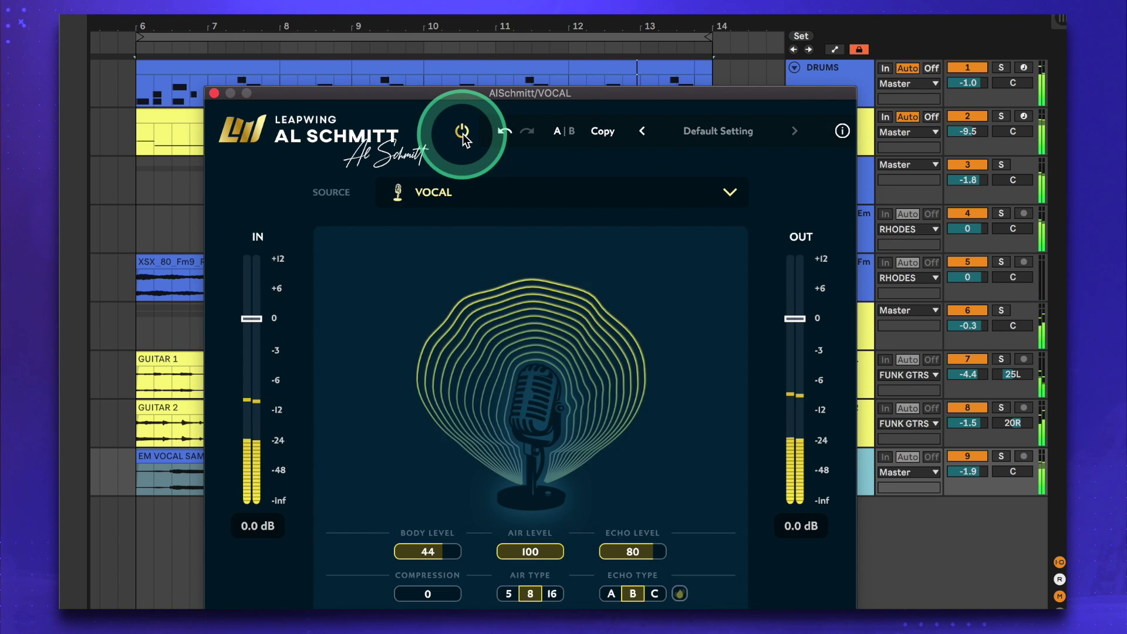
click(463, 134)
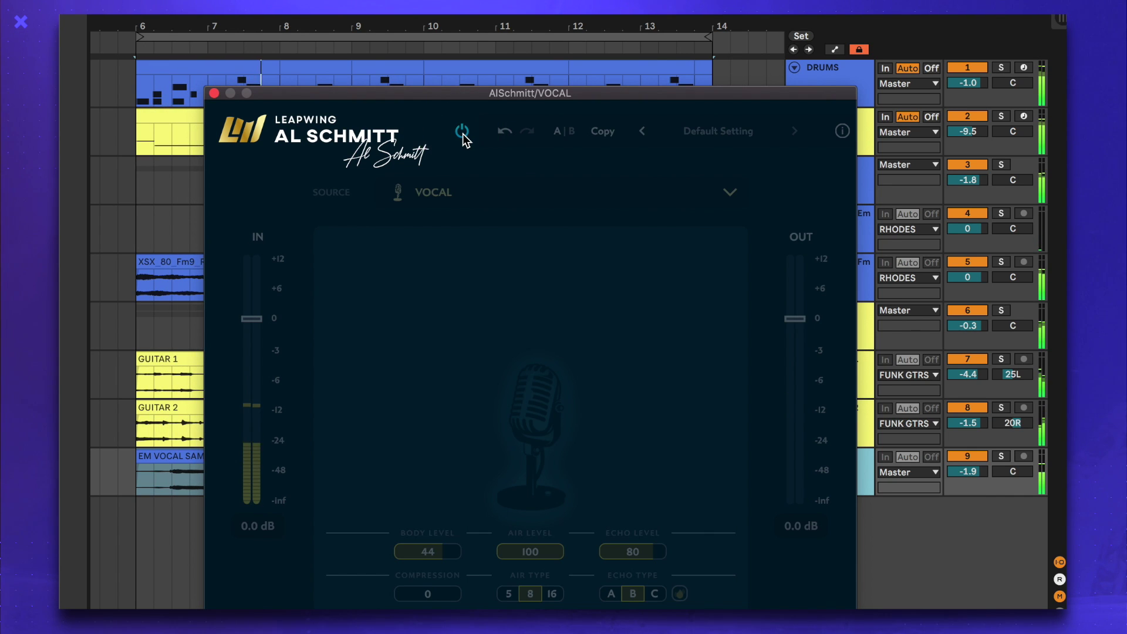
click(462, 133)
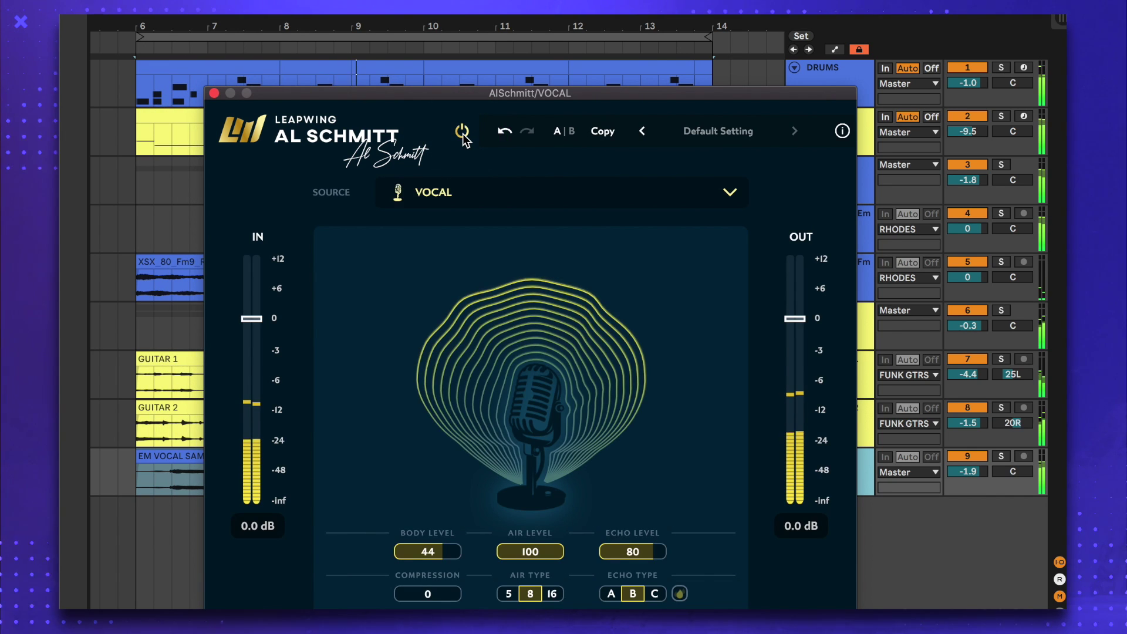
click(462, 134)
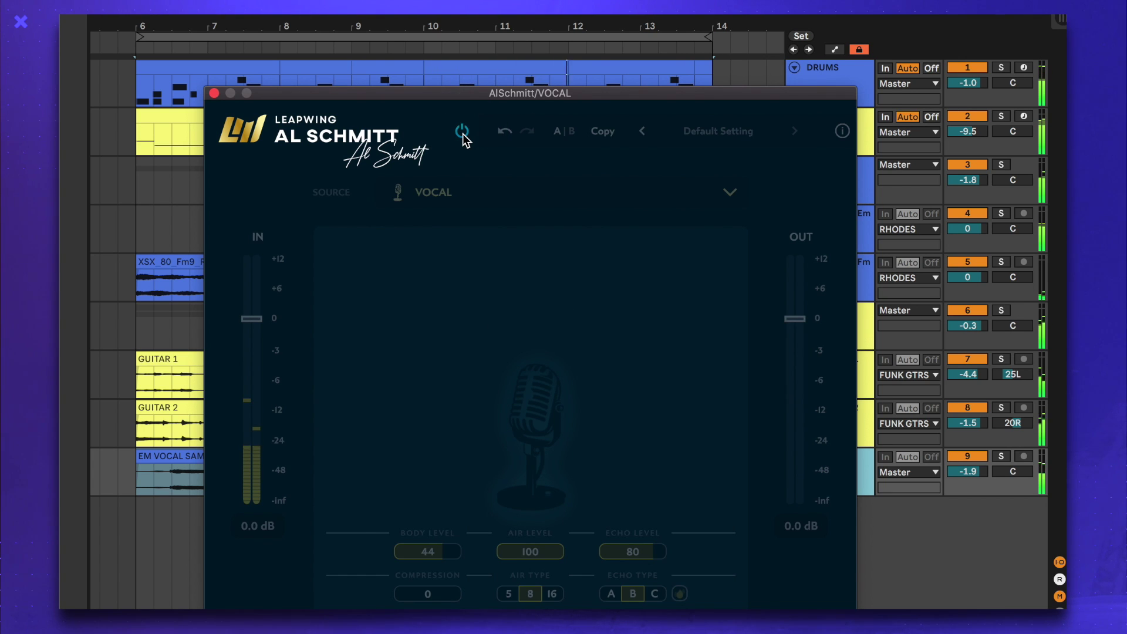
click(462, 134)
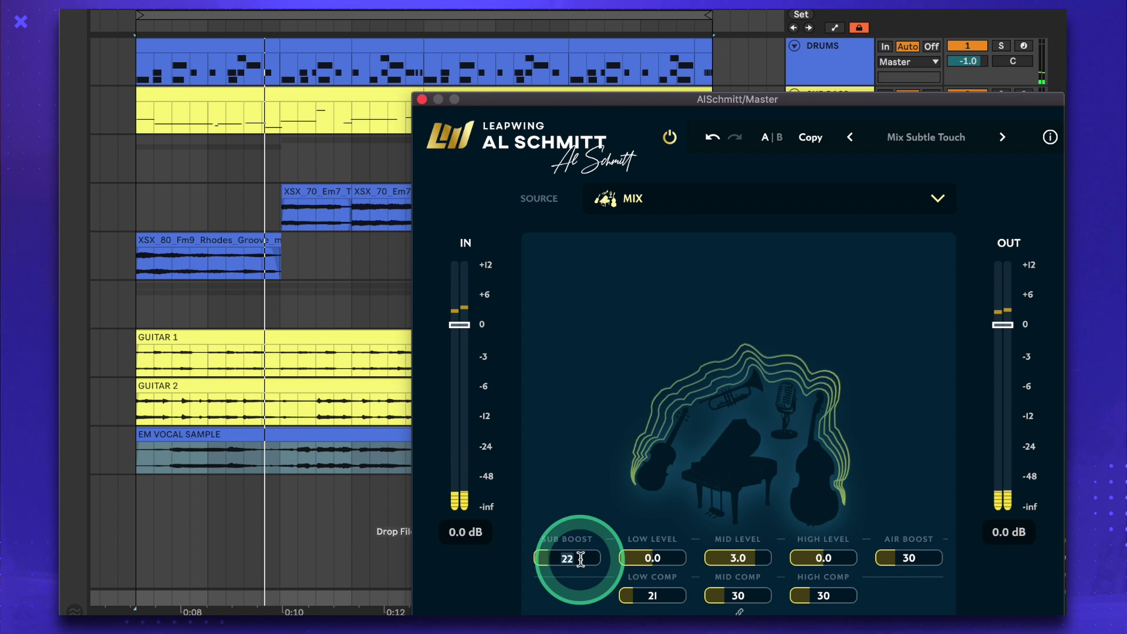
Step: Reset the Master plug-in's Sub Boost, Mid Level and Air Boost to 0
text(0)
key(Return)
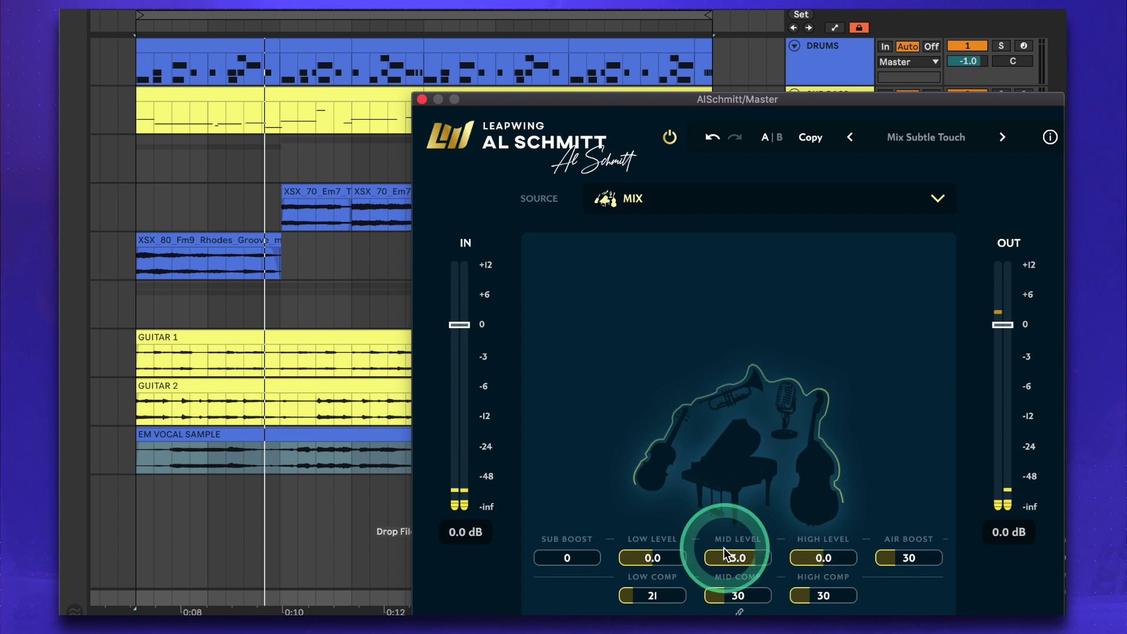
double_click(741, 554)
double_click(903, 555)
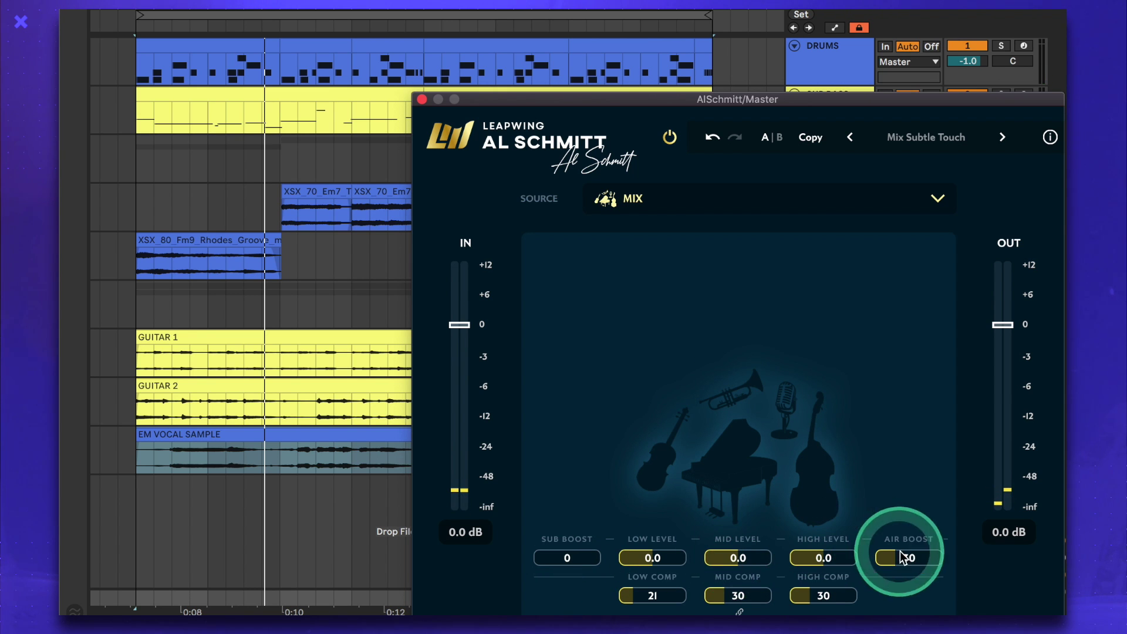
text(0)
key(Return)
Step: Set the Master plug-in's Low Comp, Mid Comp and High Comp to 0
double_click(670, 599)
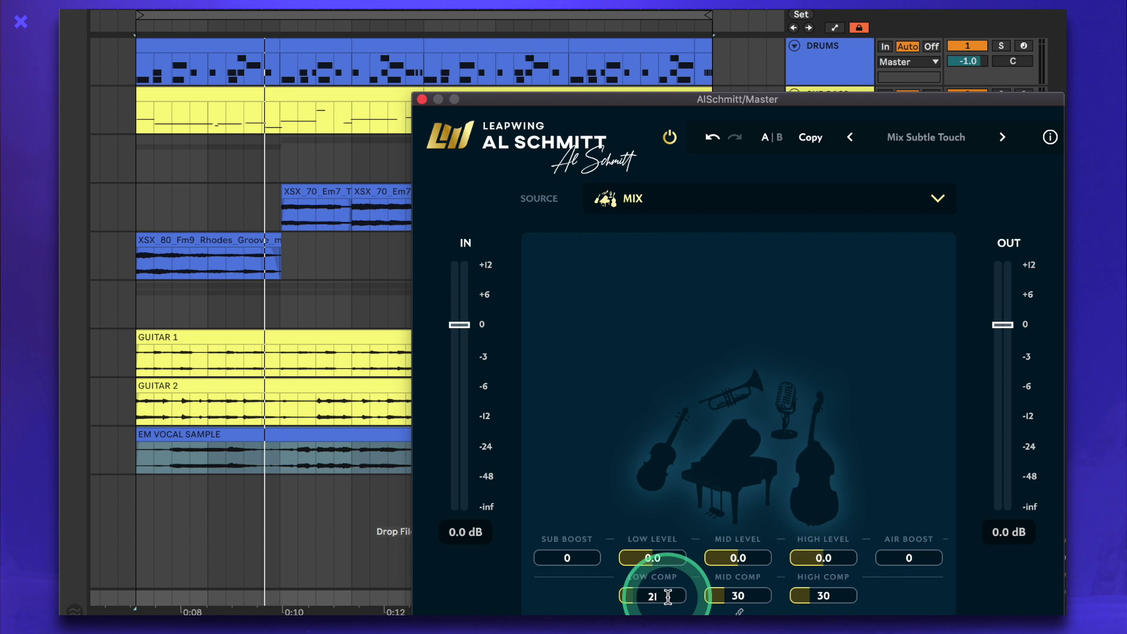
double_click(734, 597)
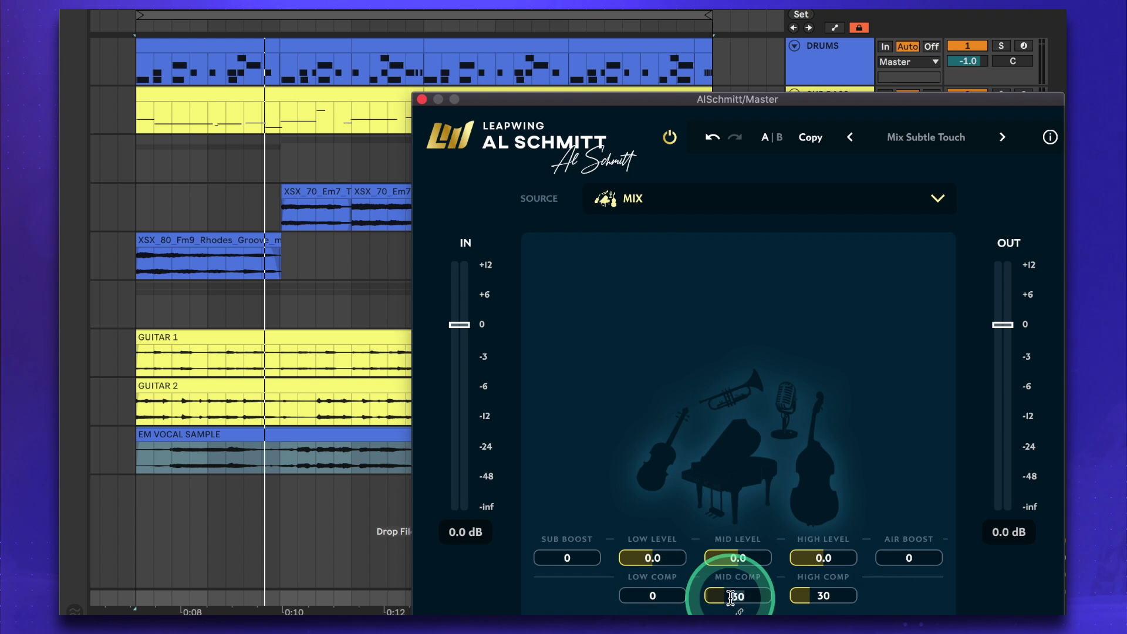
double_click(822, 597)
click(821, 438)
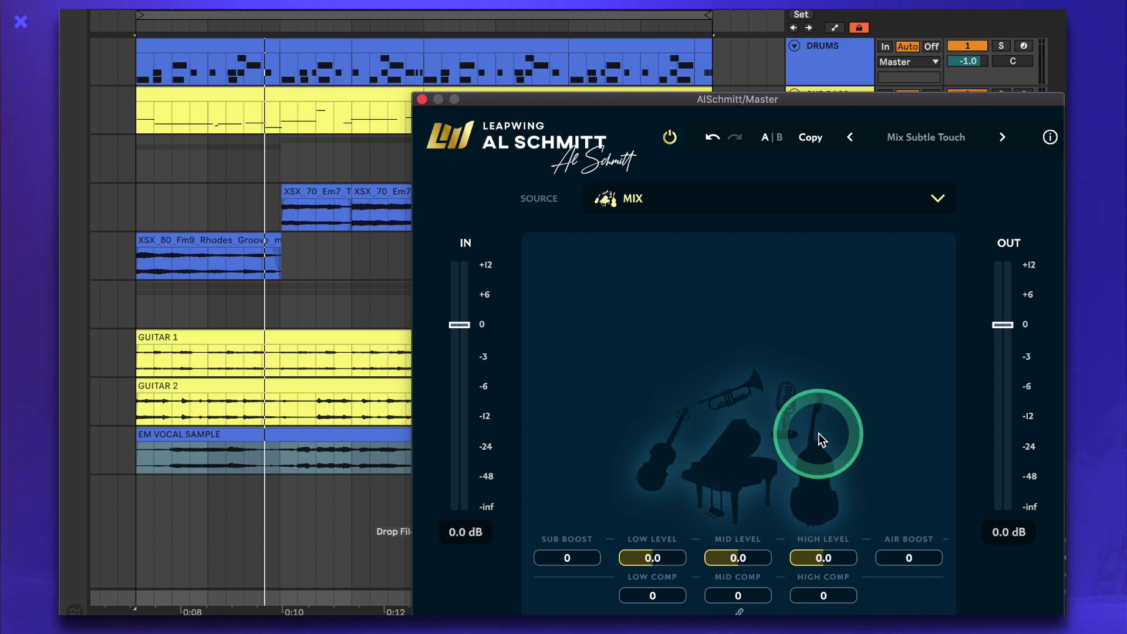
click(881, 443)
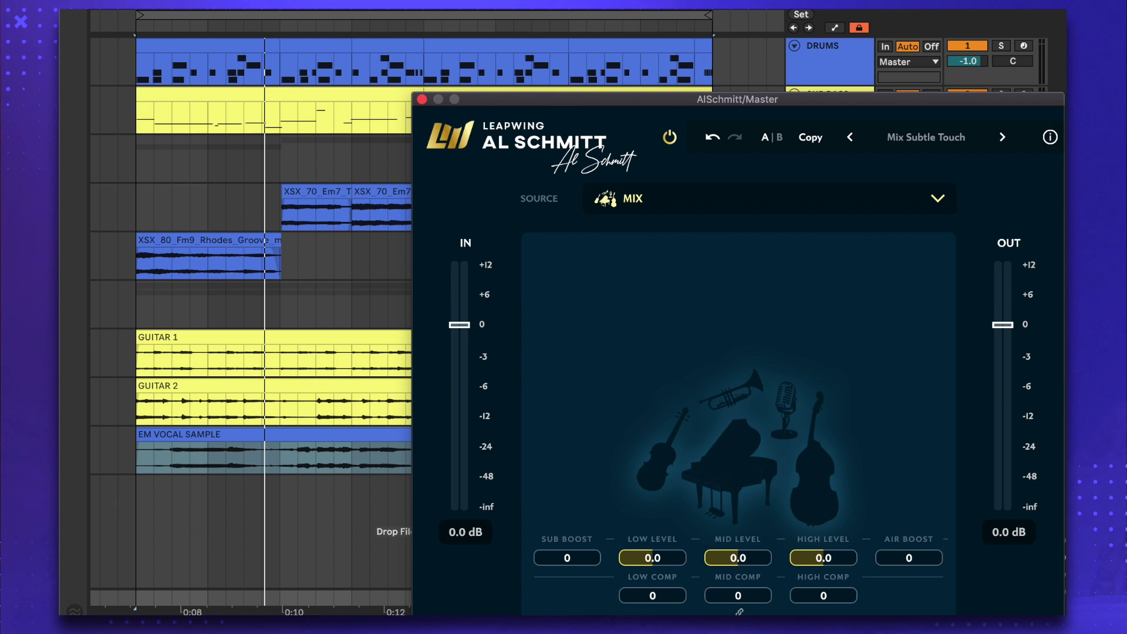
click(902, 432)
click(800, 440)
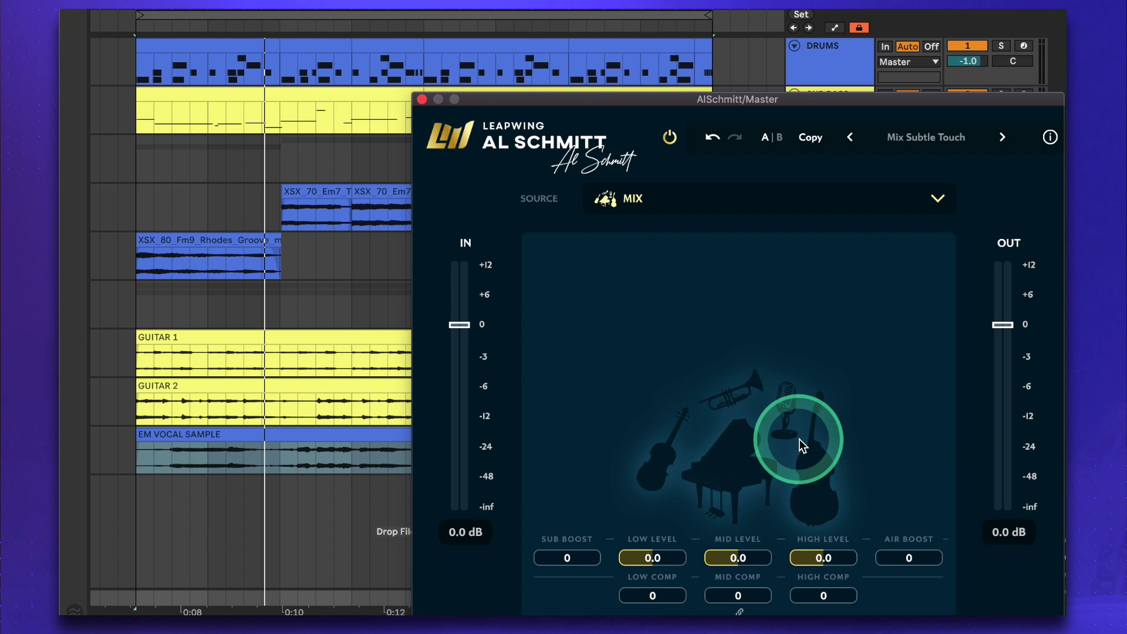
click(680, 411)
Step: During playback, set the Master plug-in's Sub Boost to 23, Air Boost to 32, Mid Level to 3.0, Low Comp to 22, and Mid and High Comp to 30
key(space)
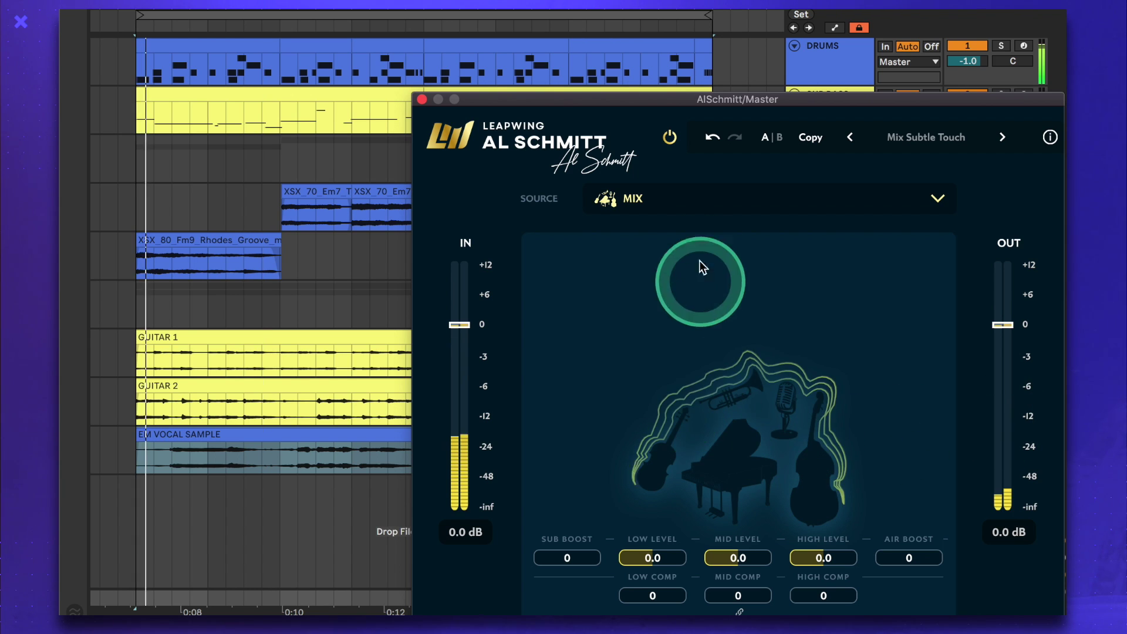
drag(666, 205, 629, 297)
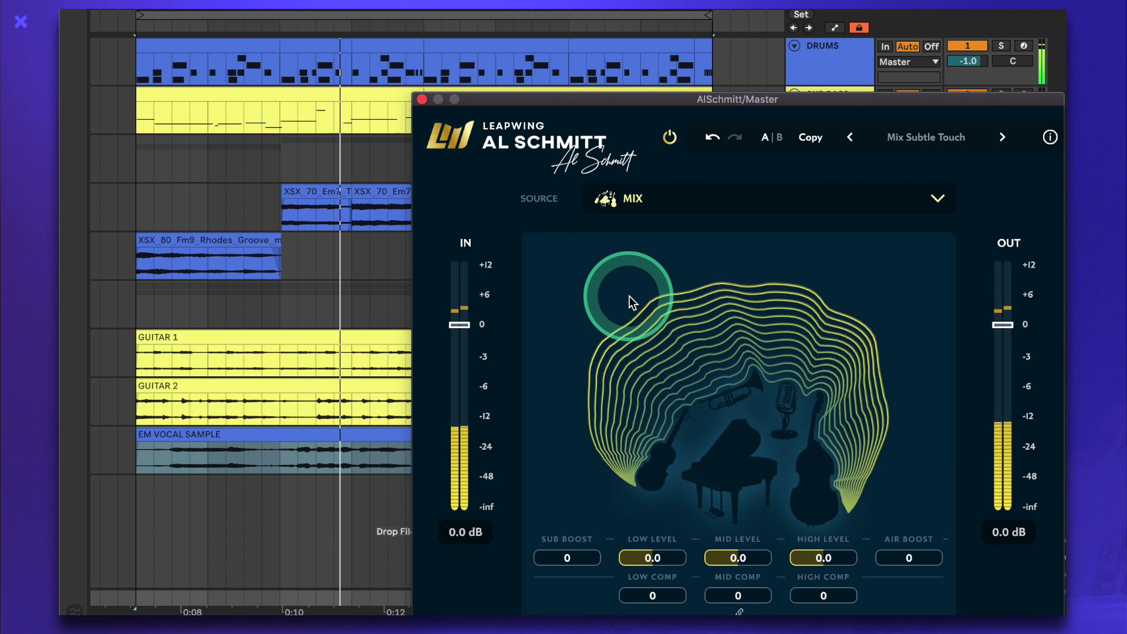
drag(592, 435, 579, 561)
drag(960, 562, 926, 561)
drag(723, 551, 681, 600)
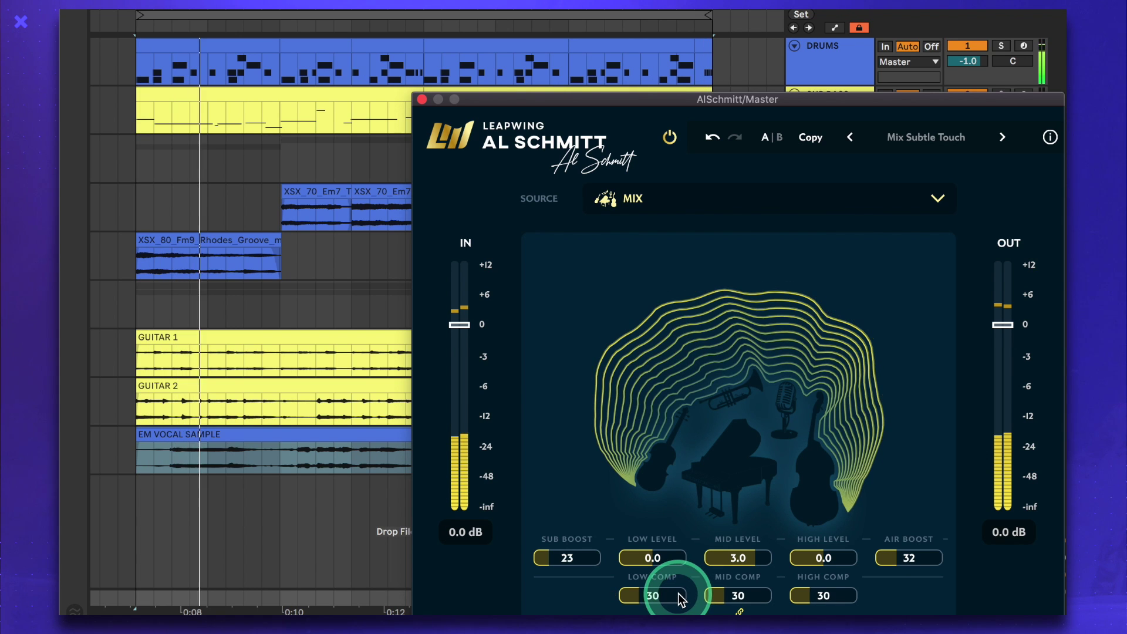
drag(656, 595, 656, 595)
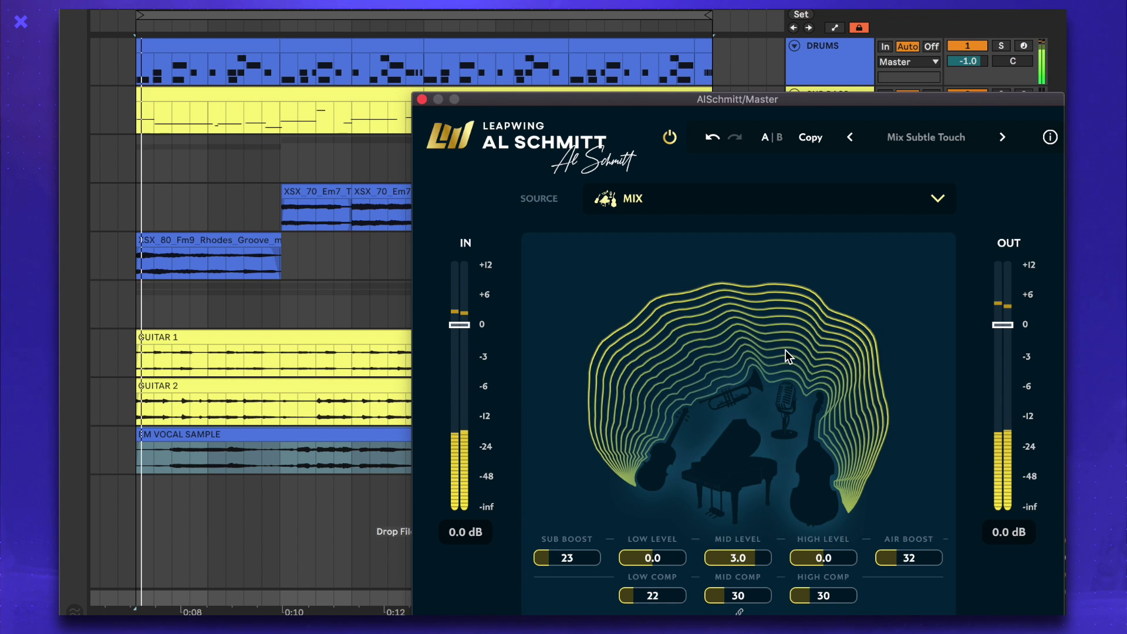
Step: Bypass and re-enable the Master plug-in twice to compare the processed and dry full mix
click(674, 138)
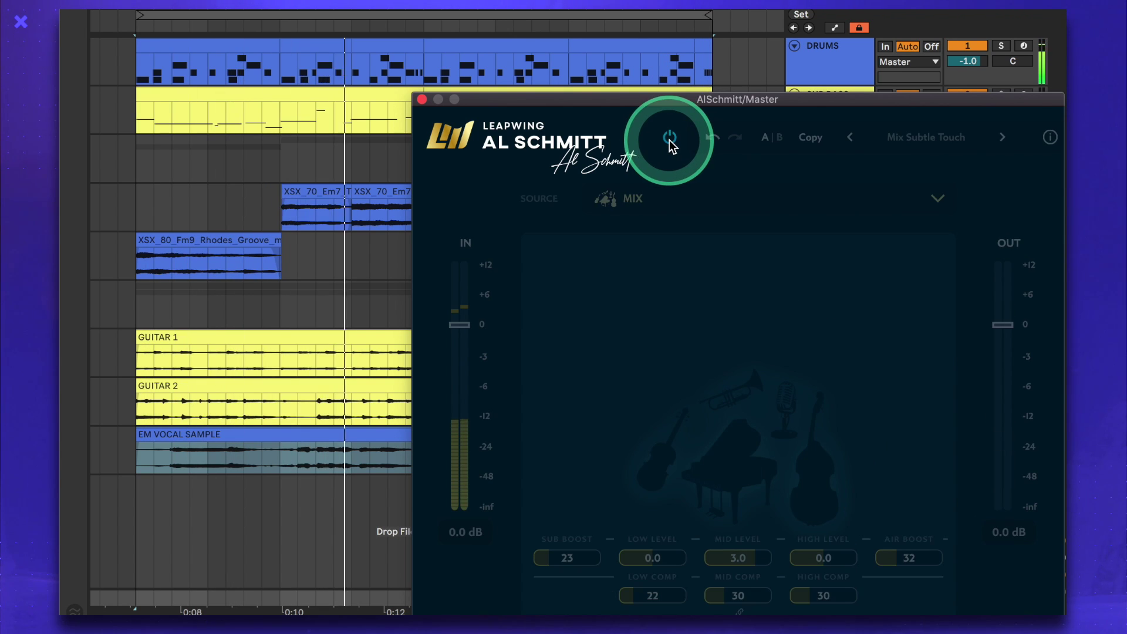
click(670, 140)
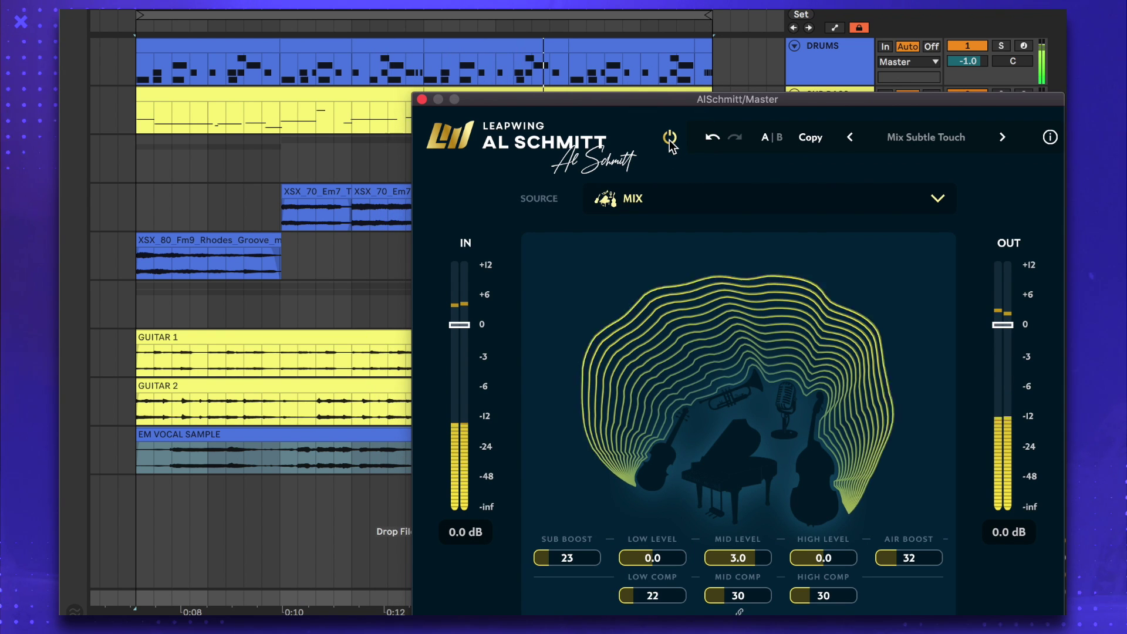
click(670, 139)
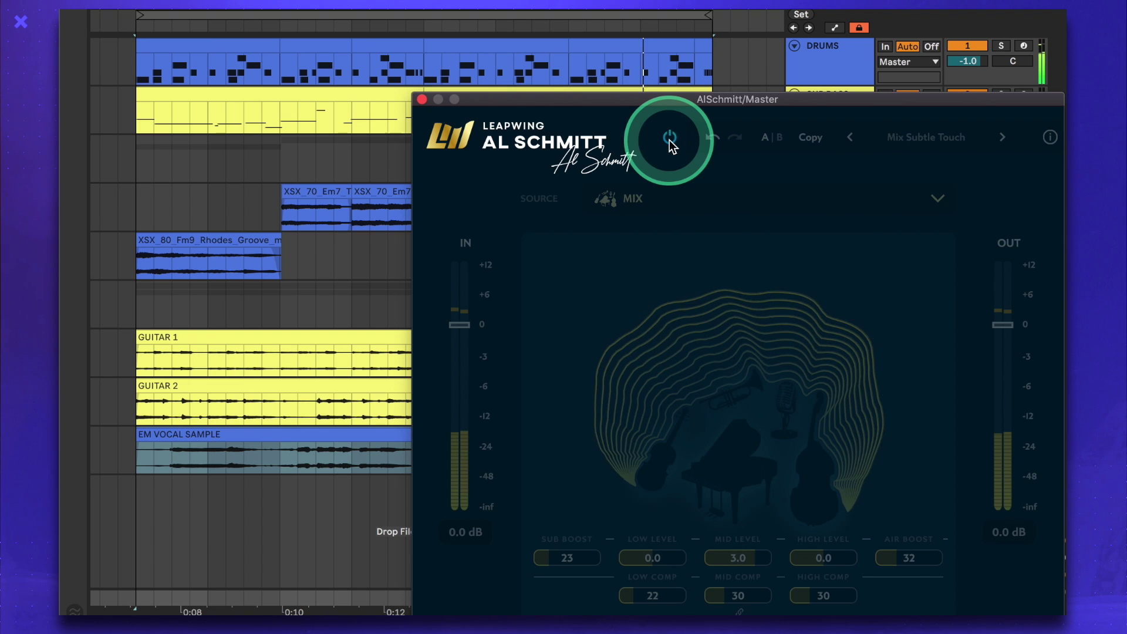
click(670, 139)
Step: Reposition the Master plug-in window to reach the track controls, and mute the VOCAL track
drag(772, 99, 538, 84)
click(929, 440)
drag(675, 81, 765, 71)
click(601, 382)
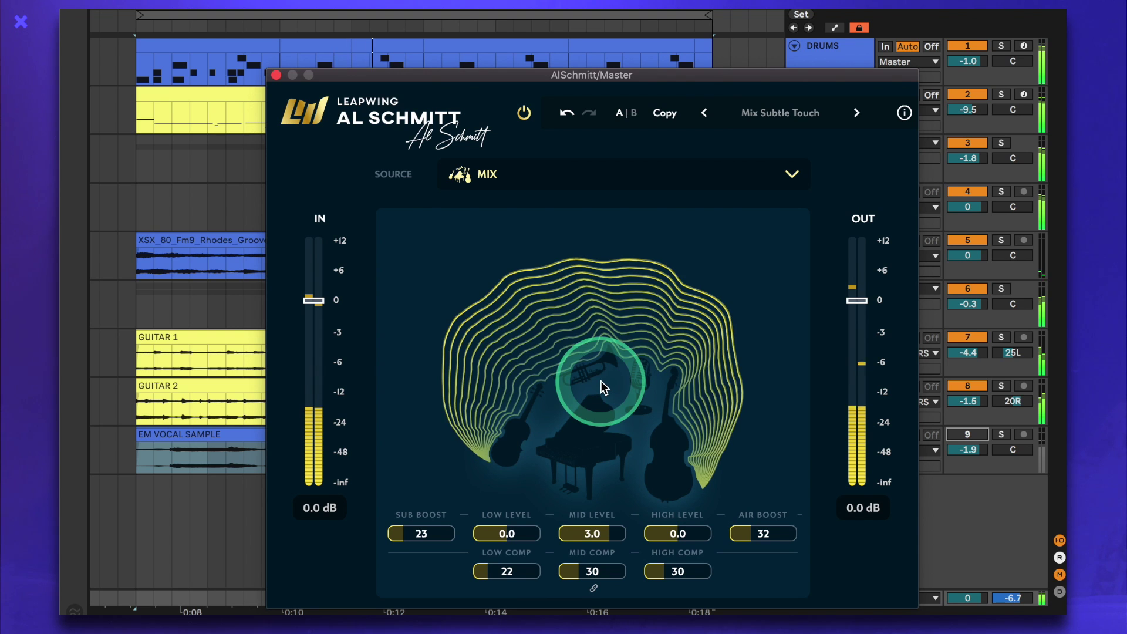
Step: With the vocal muted, toggle the Master plug-in's bypass repeatedly to compare the processed and dry instrumental mix
click(528, 119)
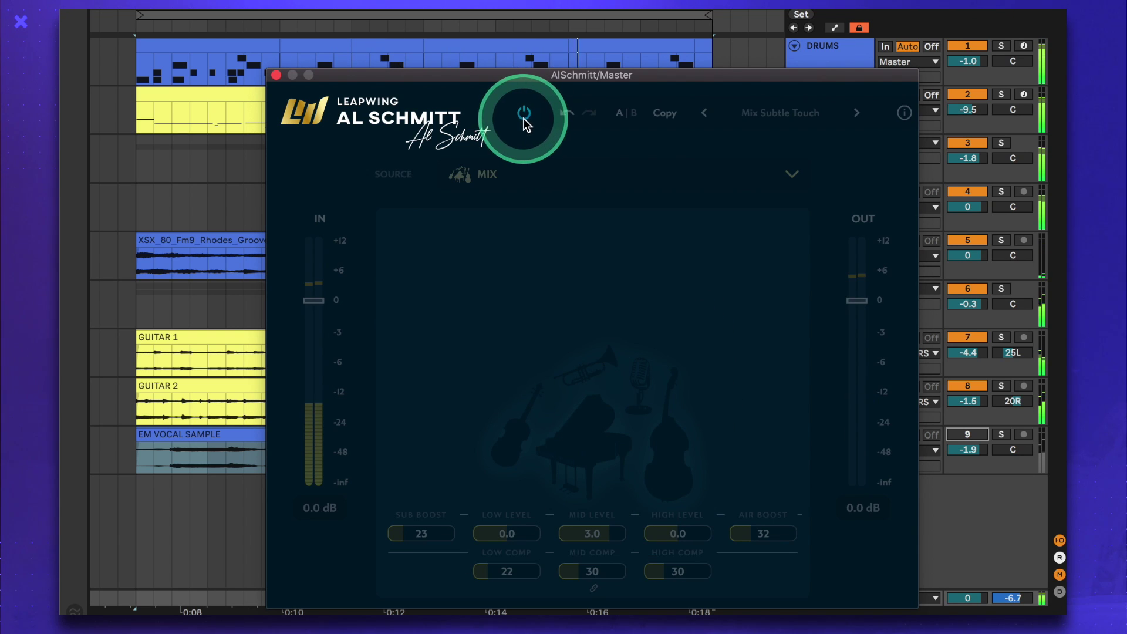
click(525, 117)
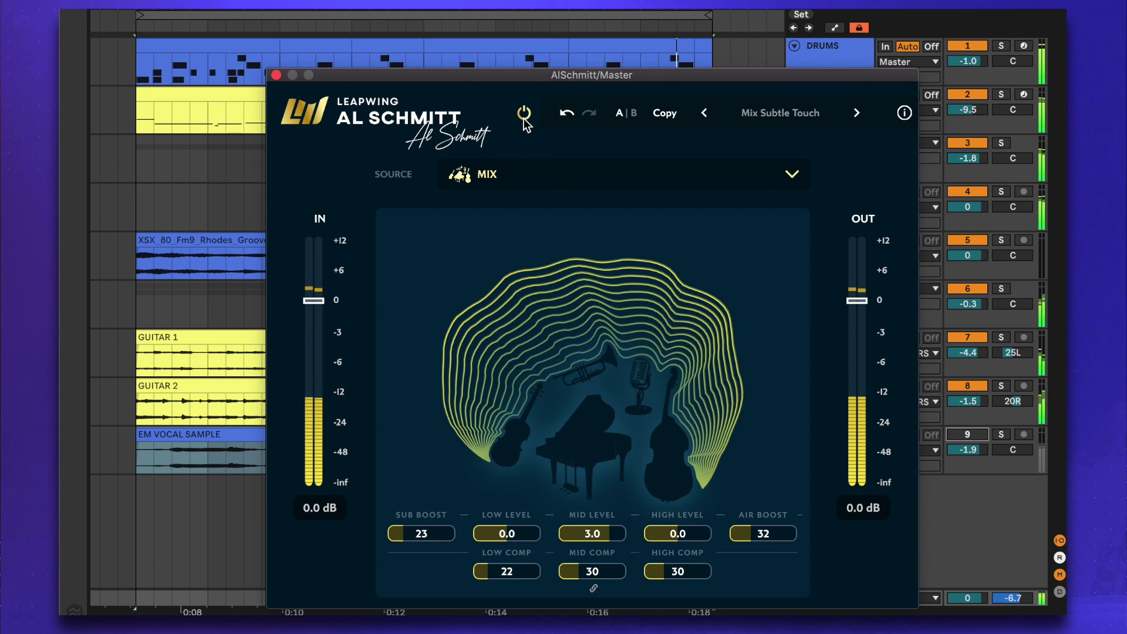
click(524, 117)
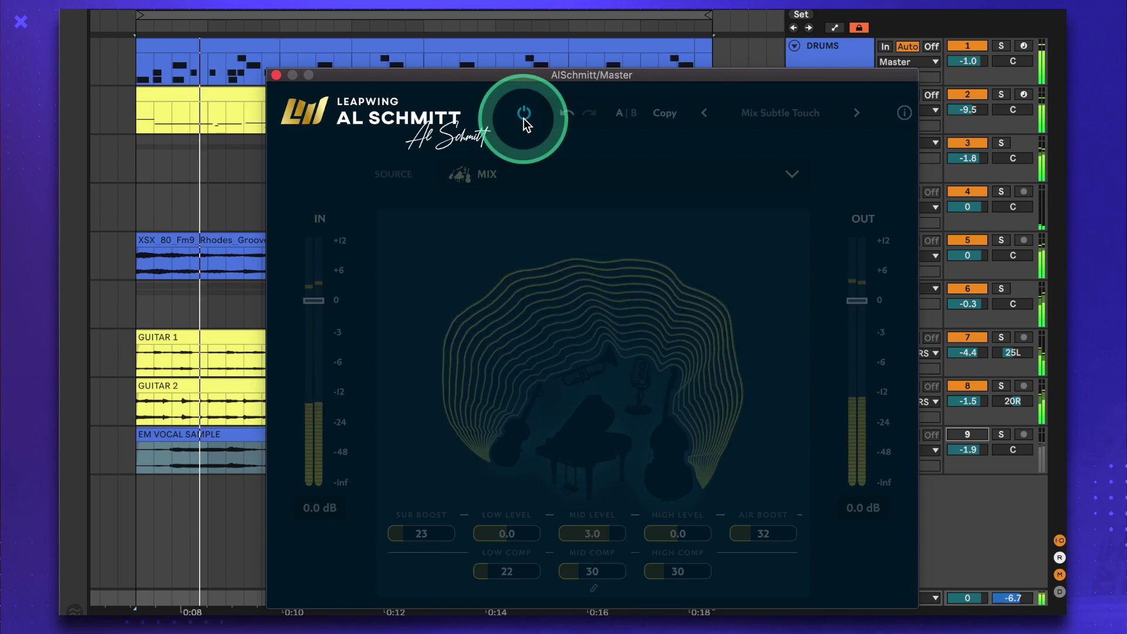
click(524, 117)
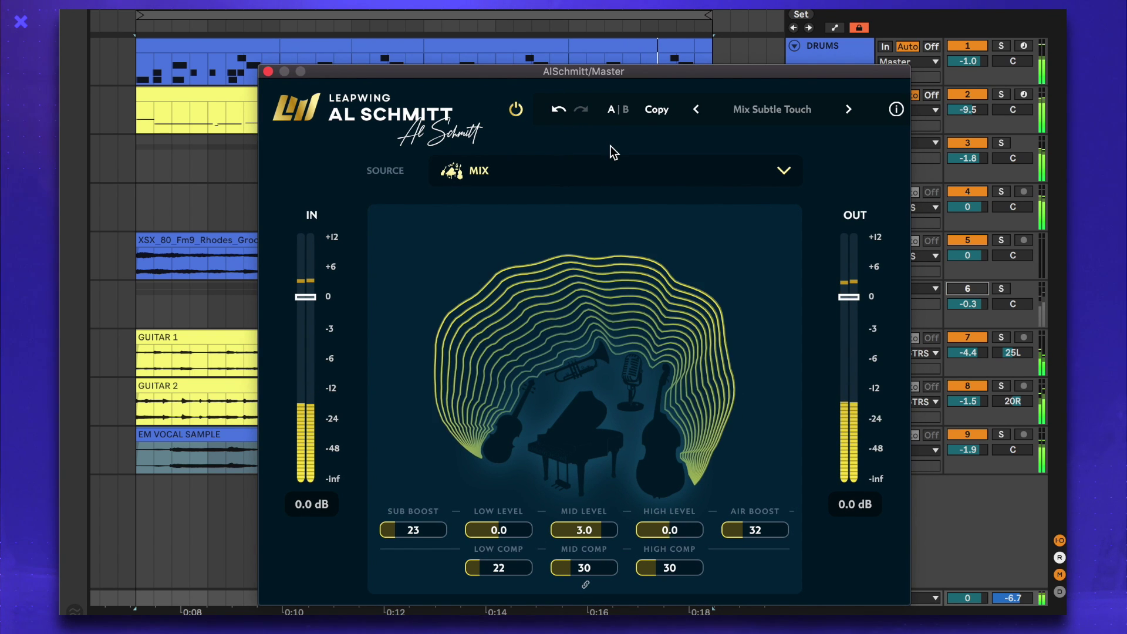
Step: Start playback, reactivate the FUNK GTRS group, and mute the VOCAL track
key(space)
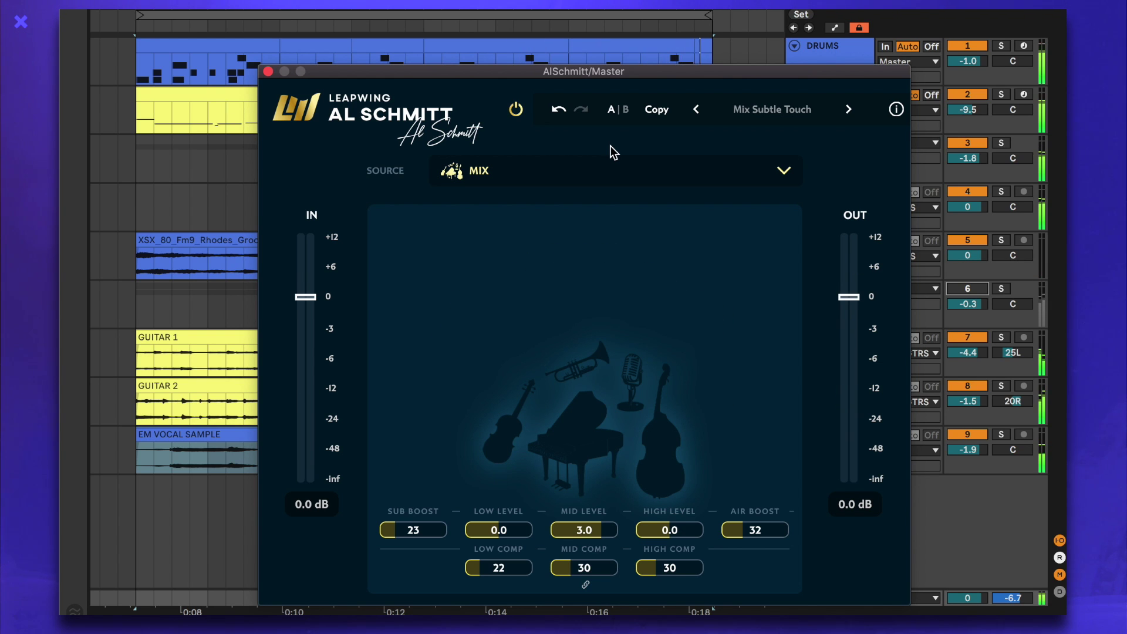
click(977, 288)
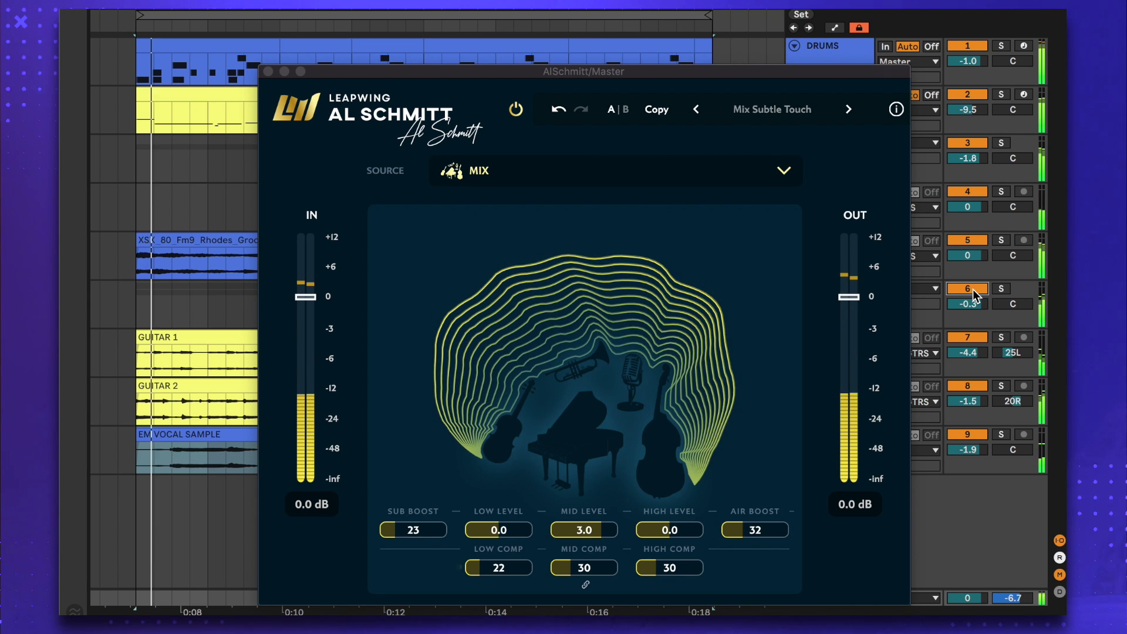
click(968, 435)
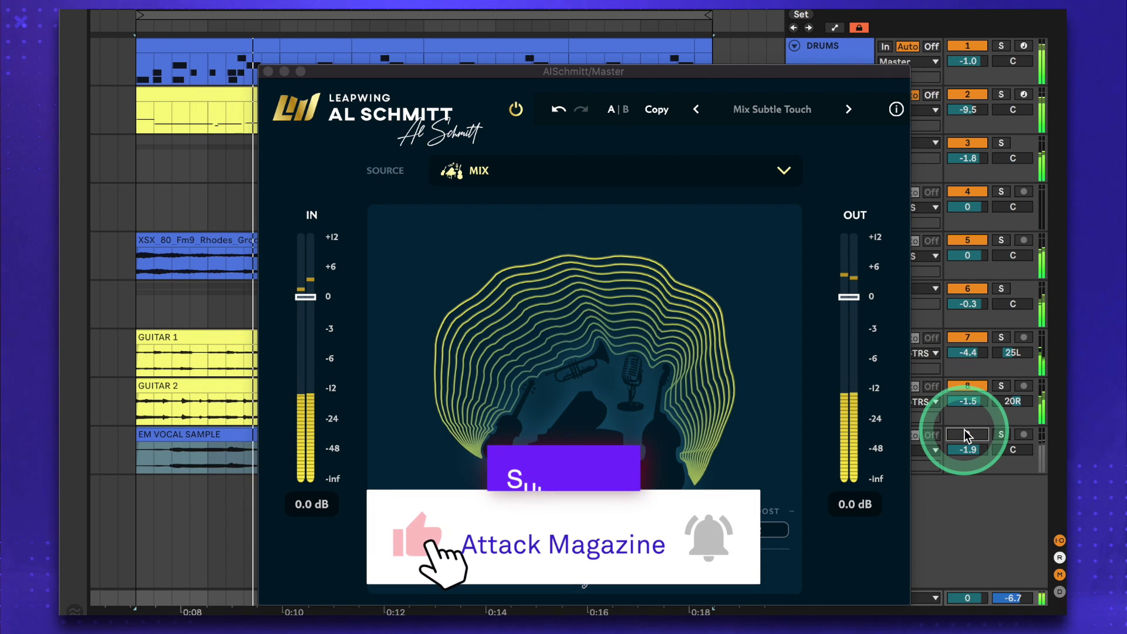